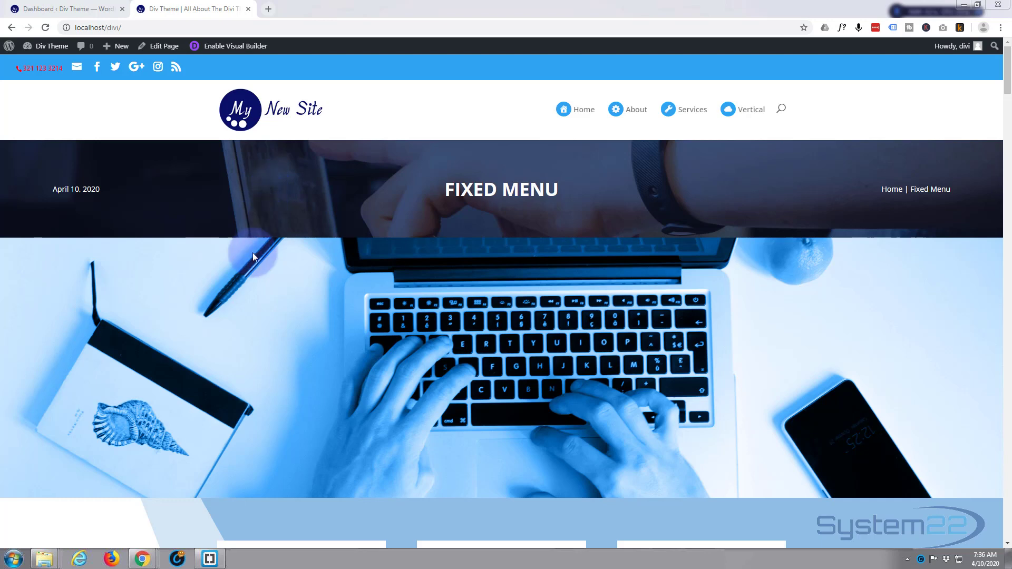
Open the page in the Visual Builder and delete the laptop-photo section directly below the Fixed Menu header
mouse_move(242, 353)
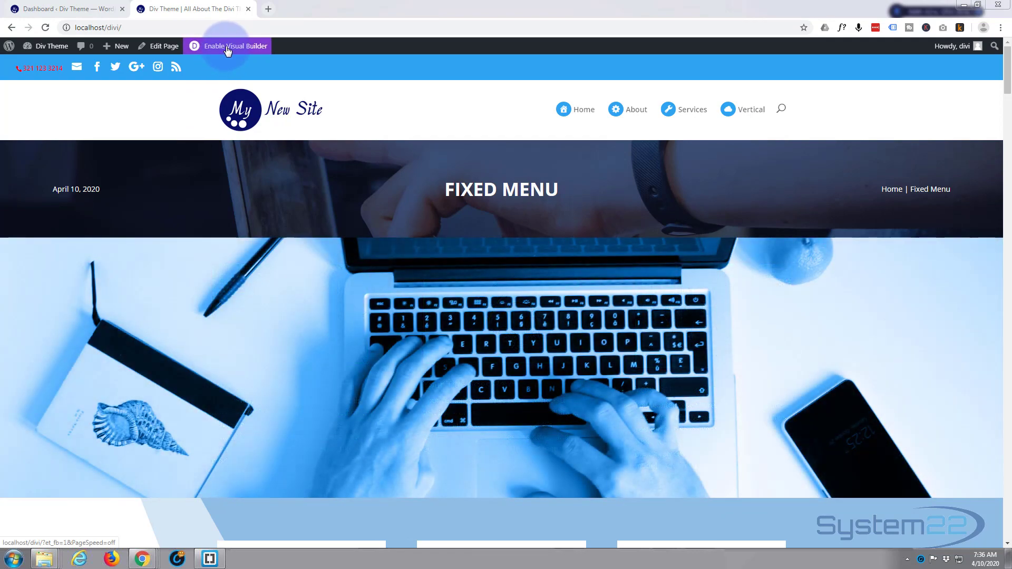
left_click(227, 47)
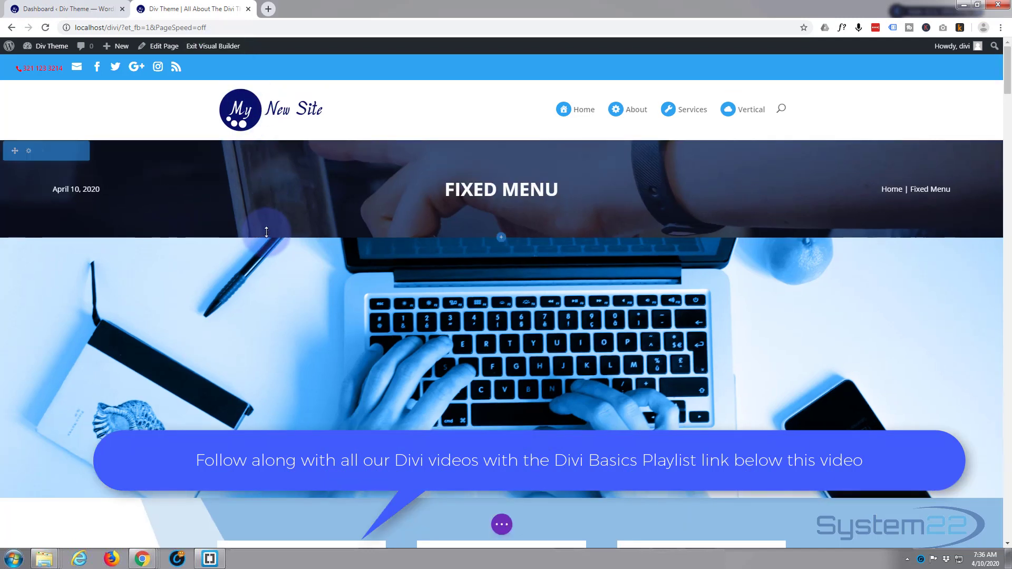
scroll(264, 227, "down", 6)
scroll(253, 233, "up", 5)
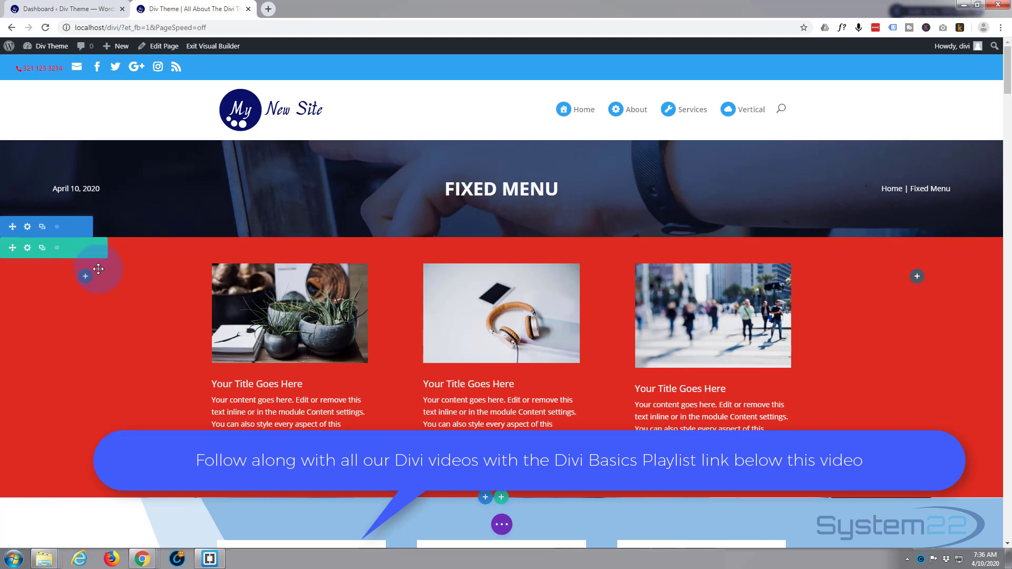
left_click(72, 228)
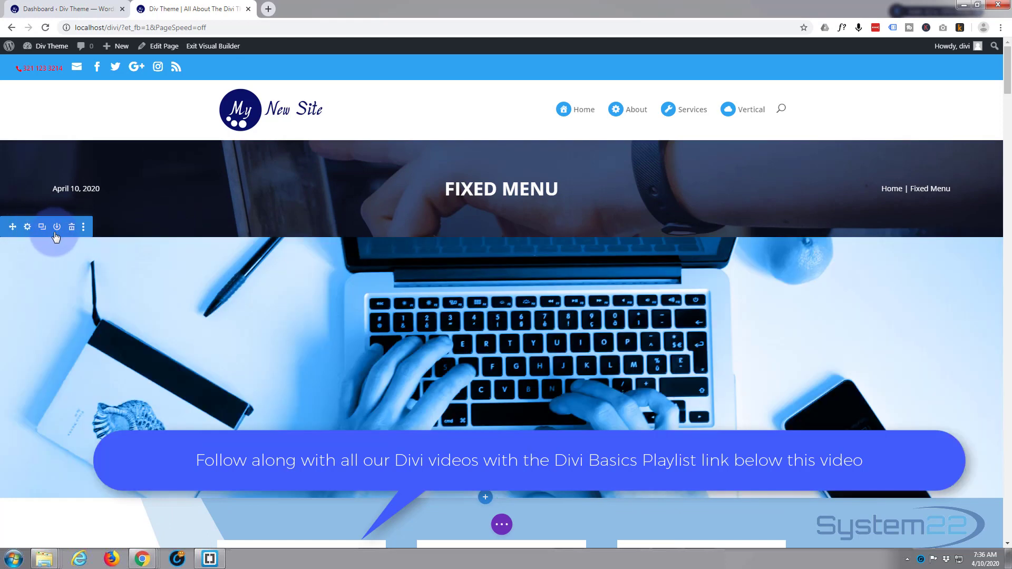
left_click(72, 228)
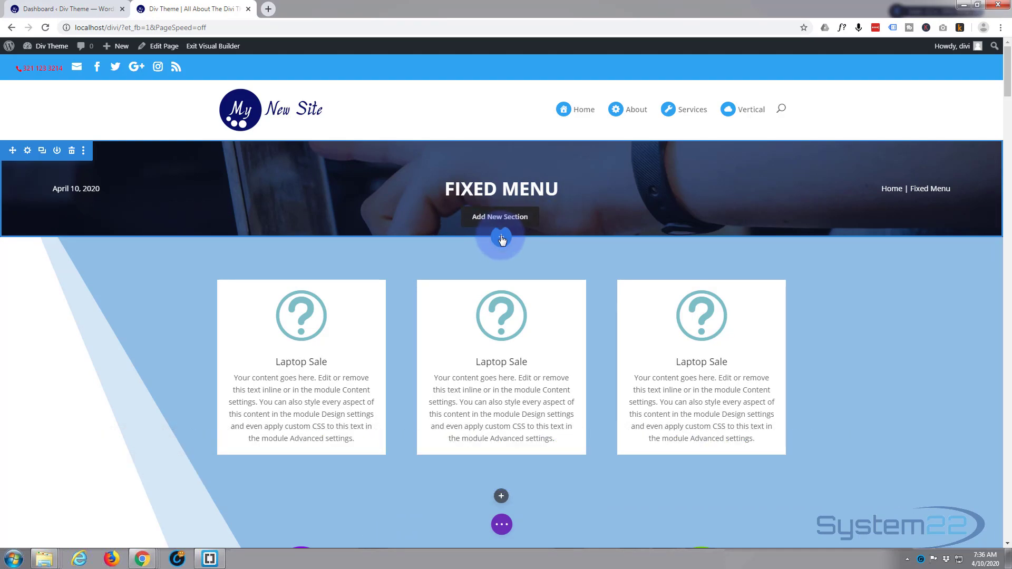
Insert a regular section with a row of five equal columns below the Fixed Menu header, without adding a module yet
left_click(501, 239)
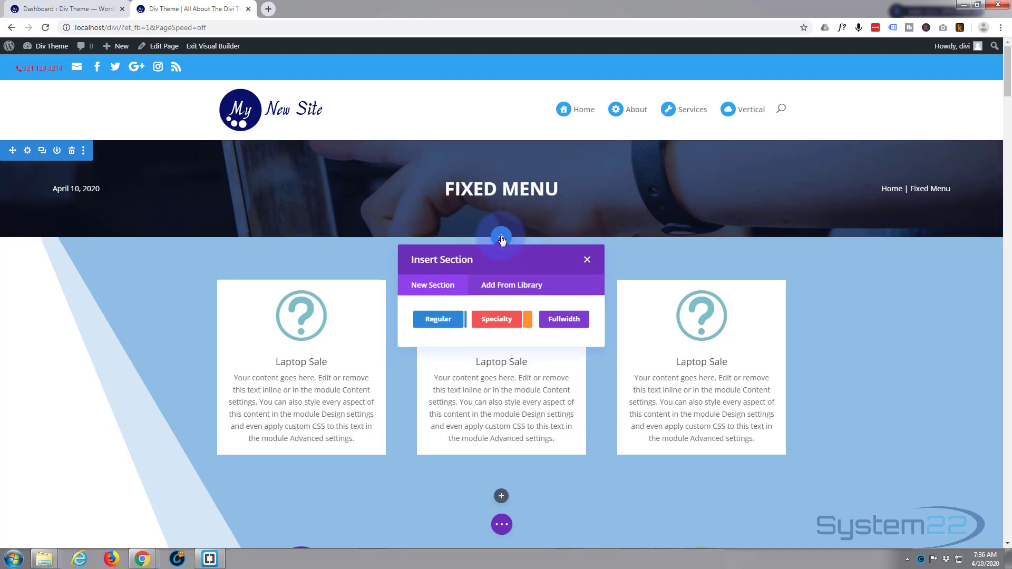
left_click(446, 321)
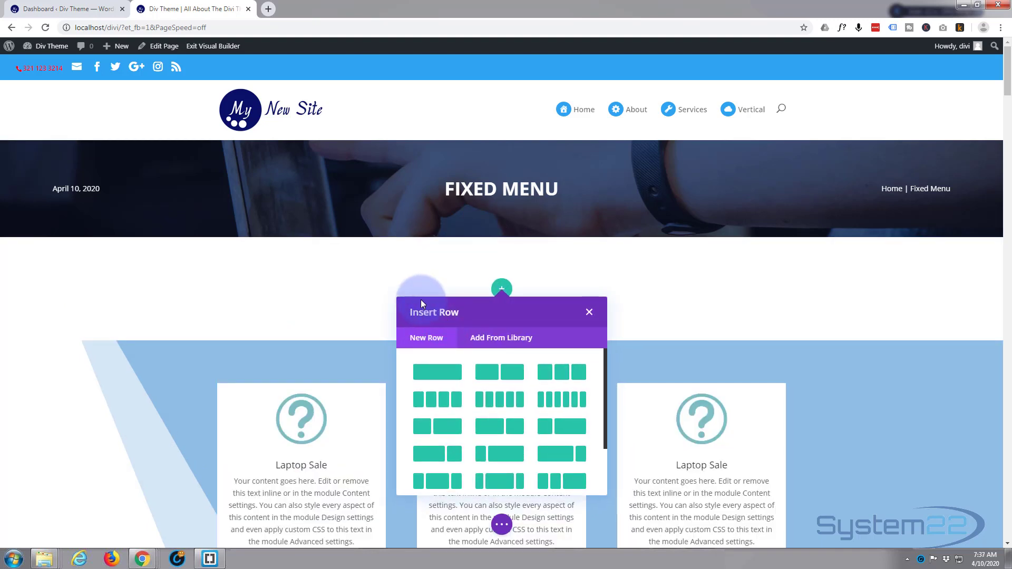
scroll(421, 300, "down", 1)
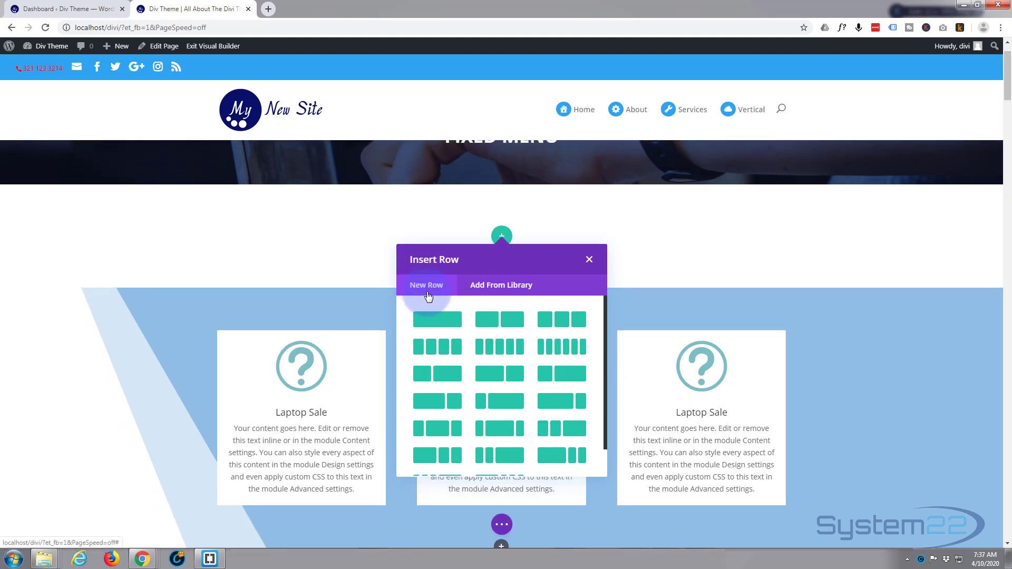
left_click(499, 349)
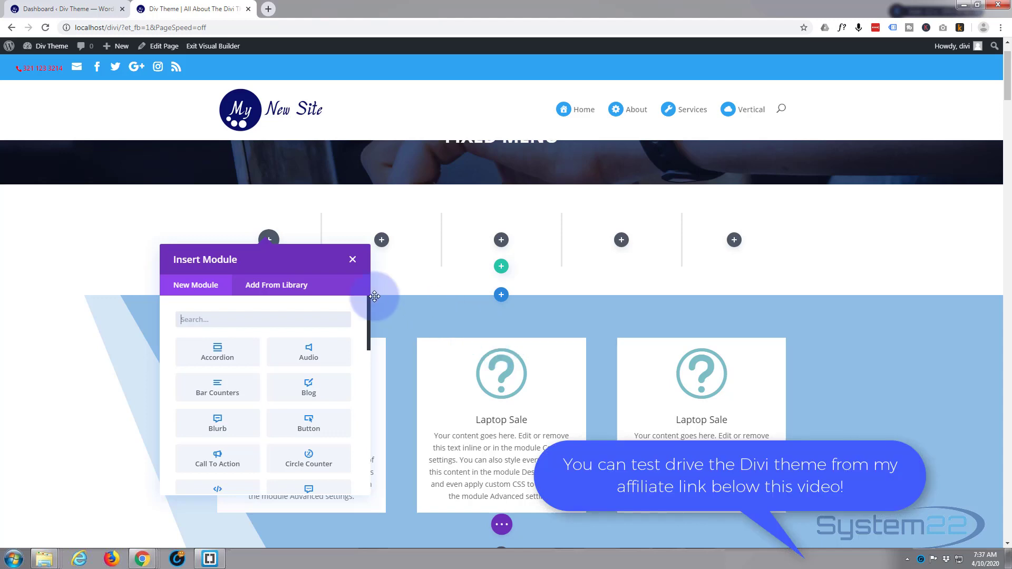
left_click(352, 261)
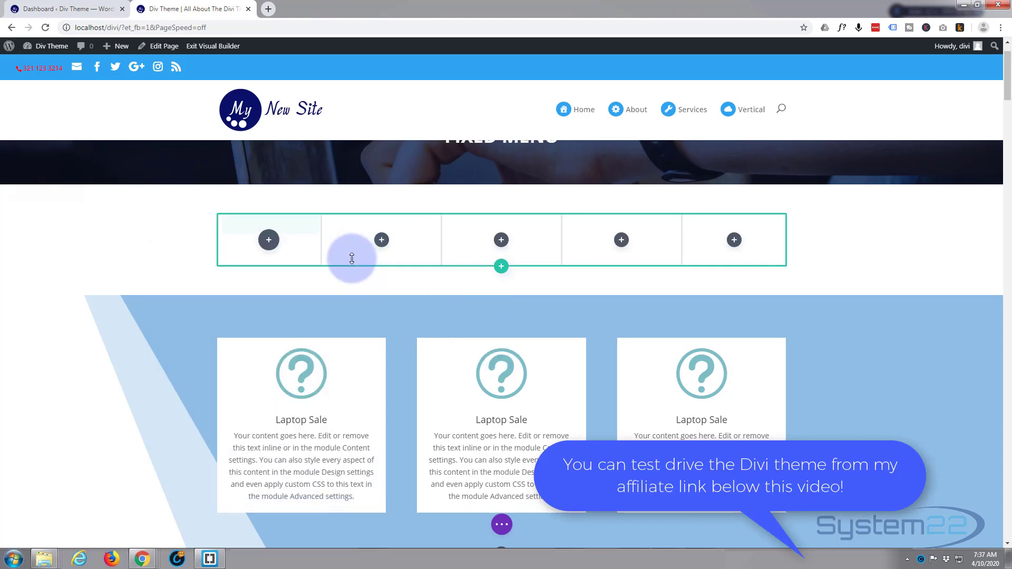
Add a Blurb module to the second column of the new row
left_click(382, 240)
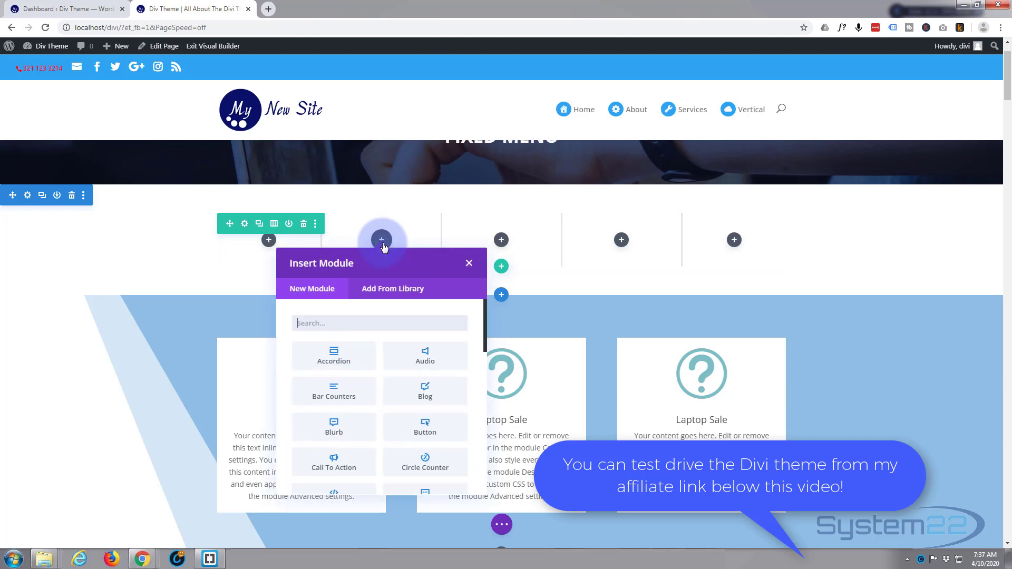
scroll(373, 332, "down", 1)
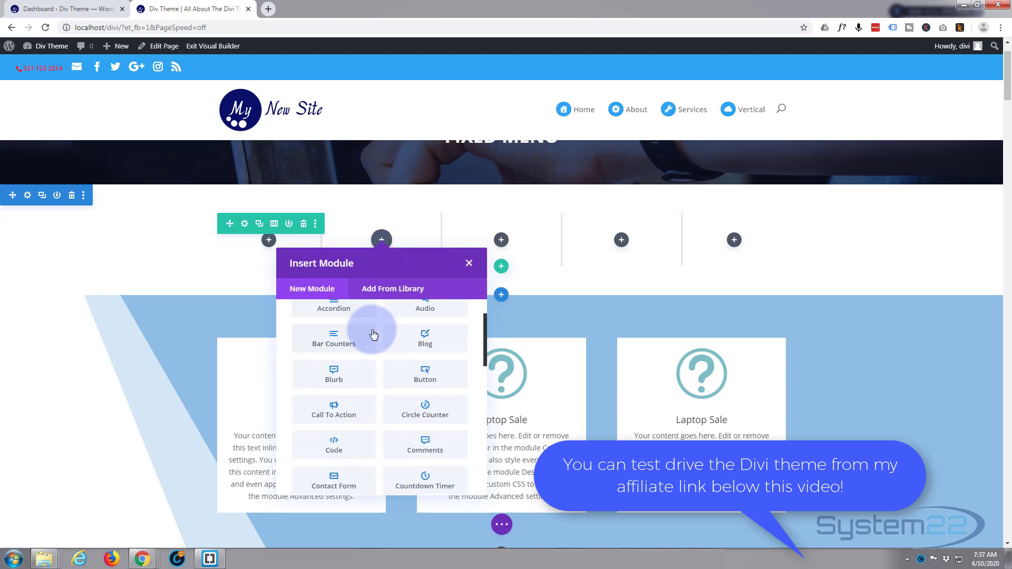
left_click(334, 376)
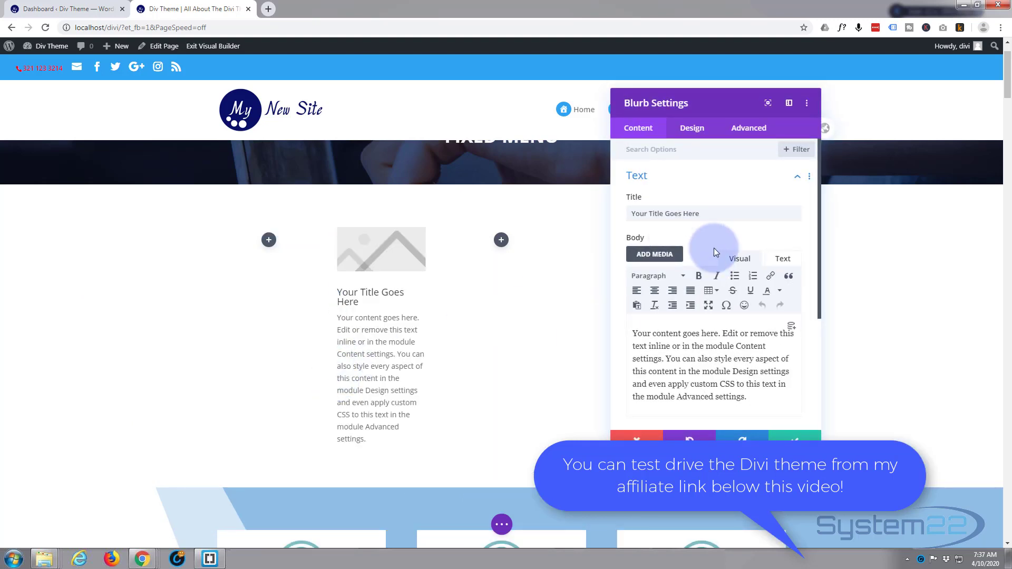
Set the blurb's image to business-06.jpg from the media library and save the blurb settings
left_click(676, 185)
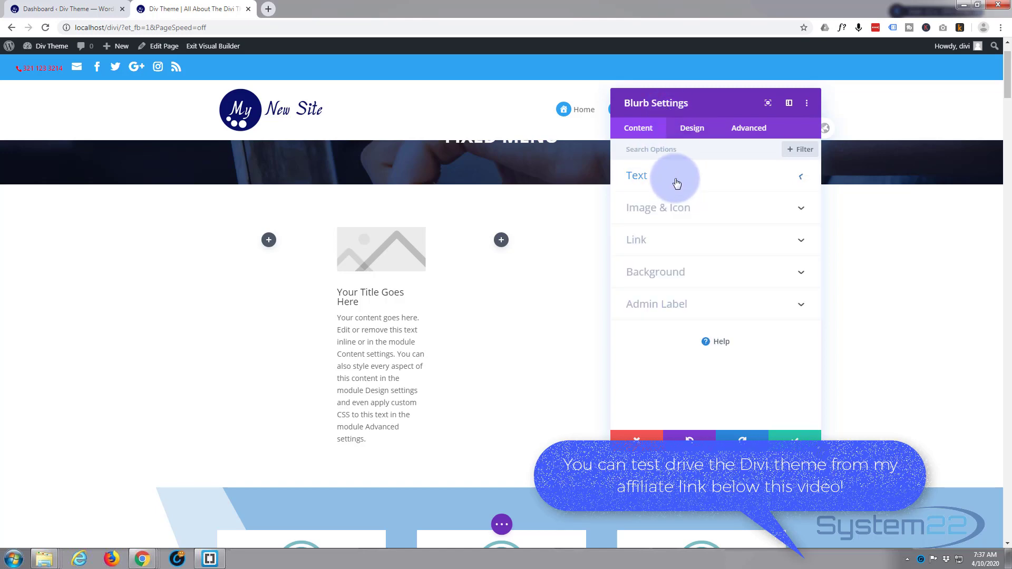
left_click(721, 213)
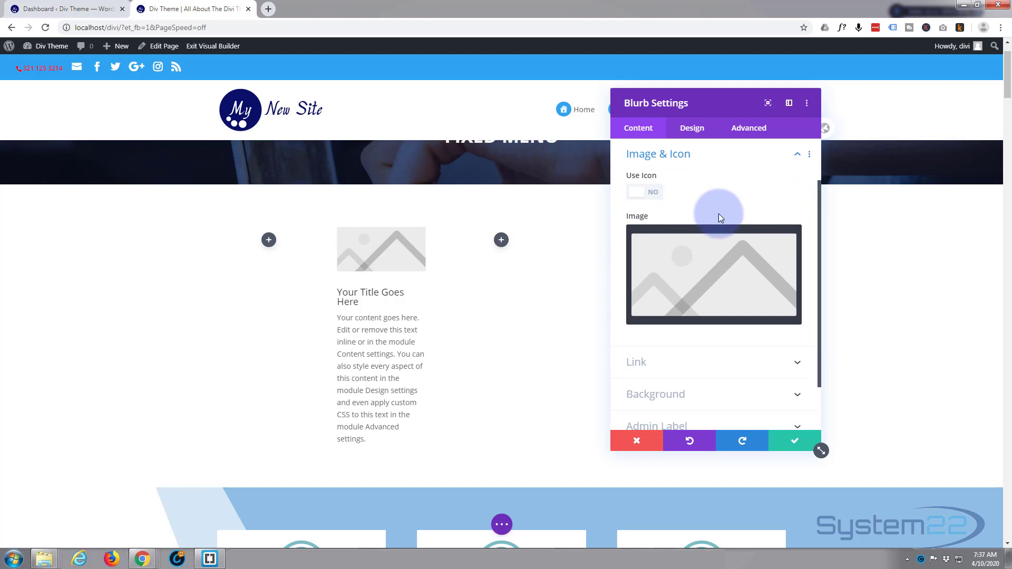
left_click(715, 292)
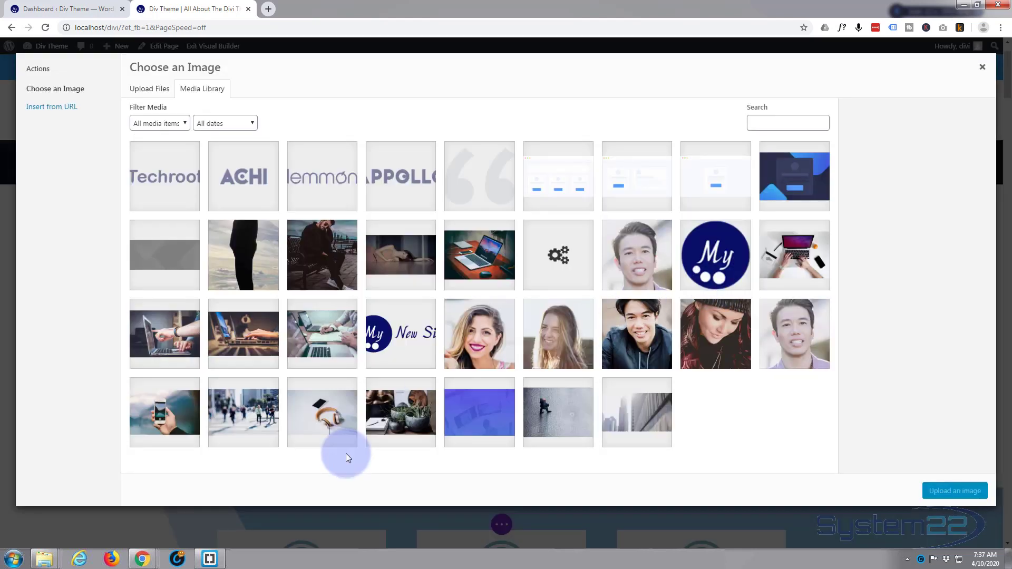
left_click(393, 430)
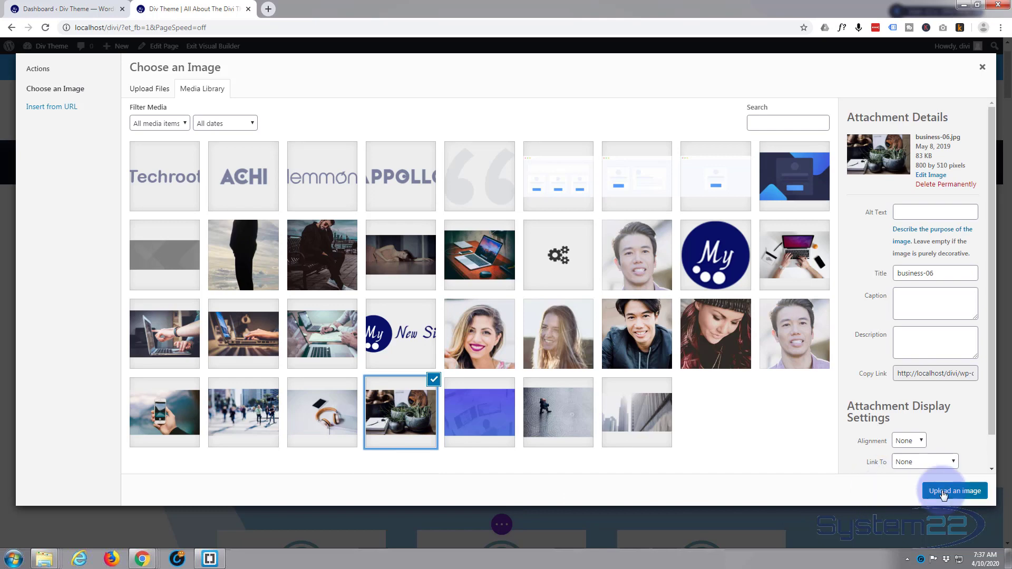
left_click(943, 491)
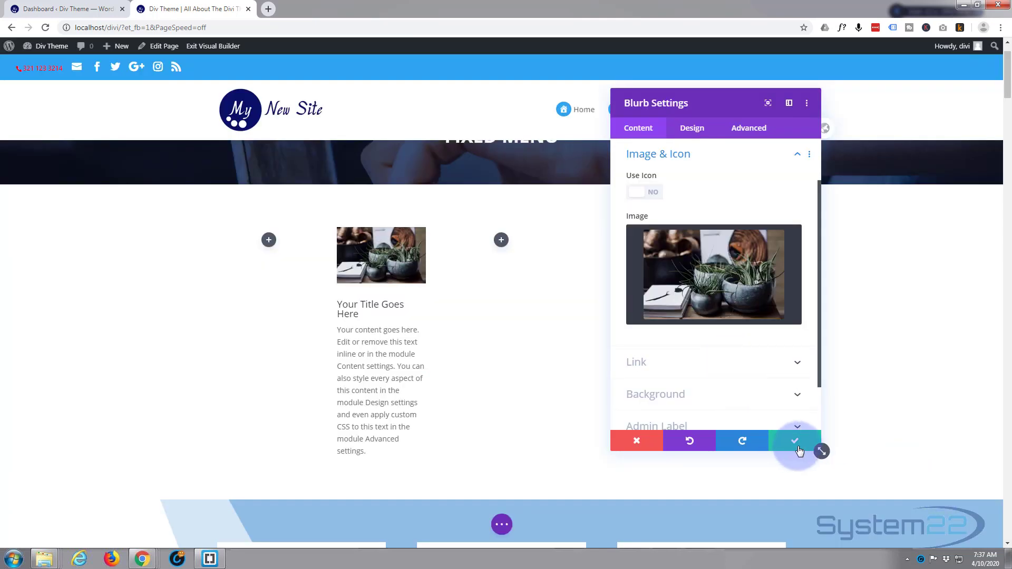
left_click(796, 443)
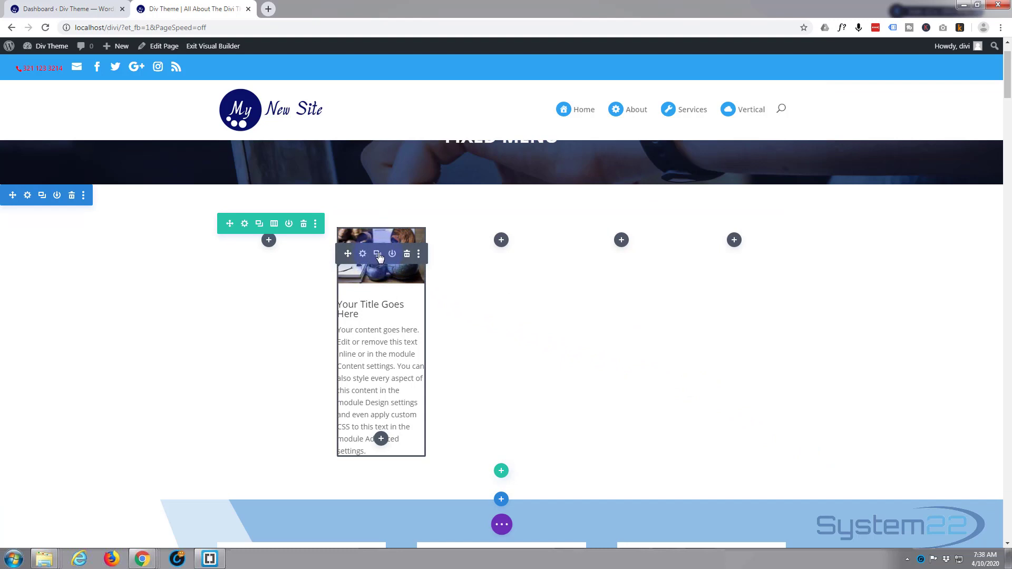
Duplicate the blurb and place the copies in the third and fourth columns
left_click(378, 255)
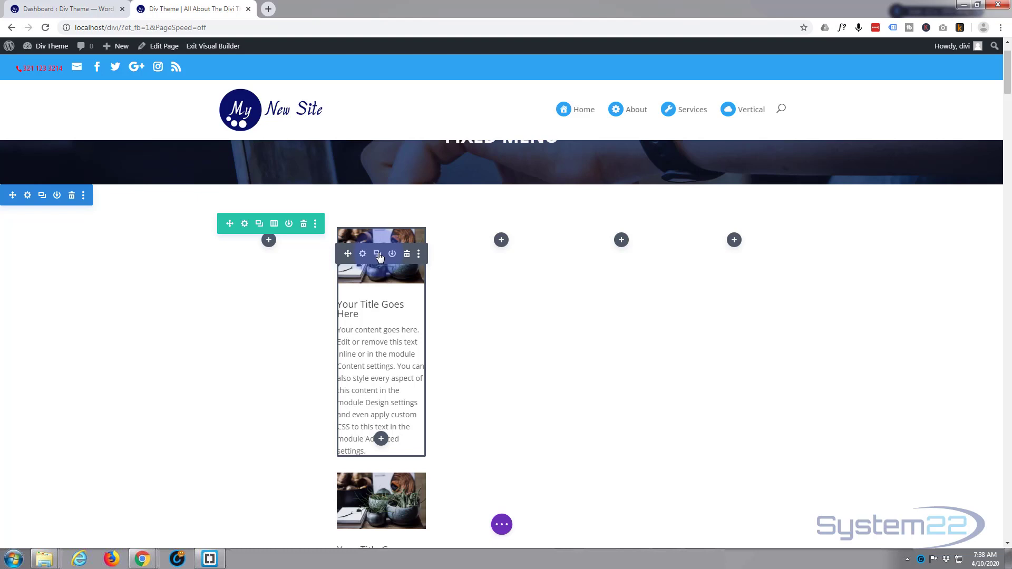
left_click_drag(350, 254, 622, 245)
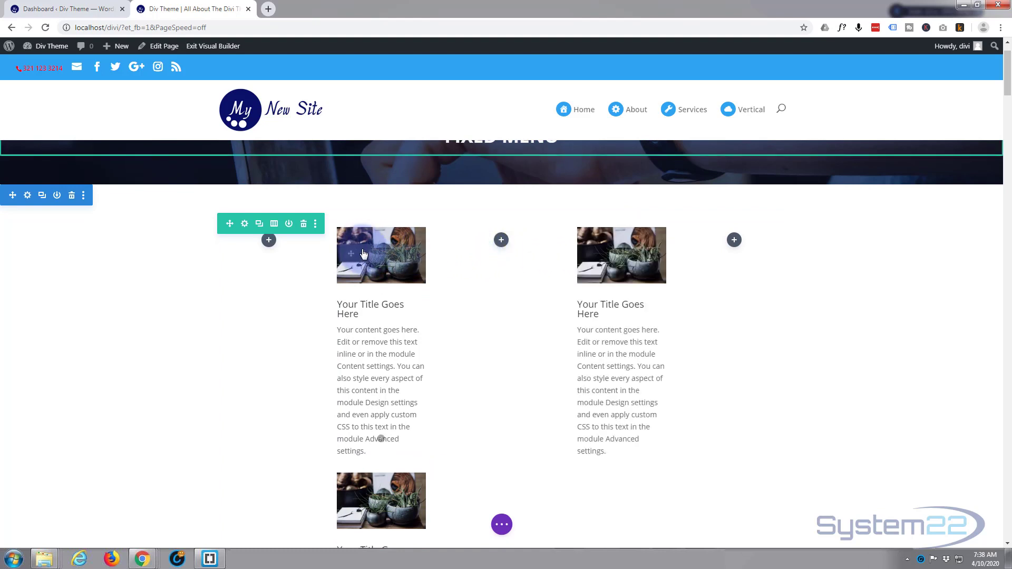
left_click_drag(347, 252, 501, 248)
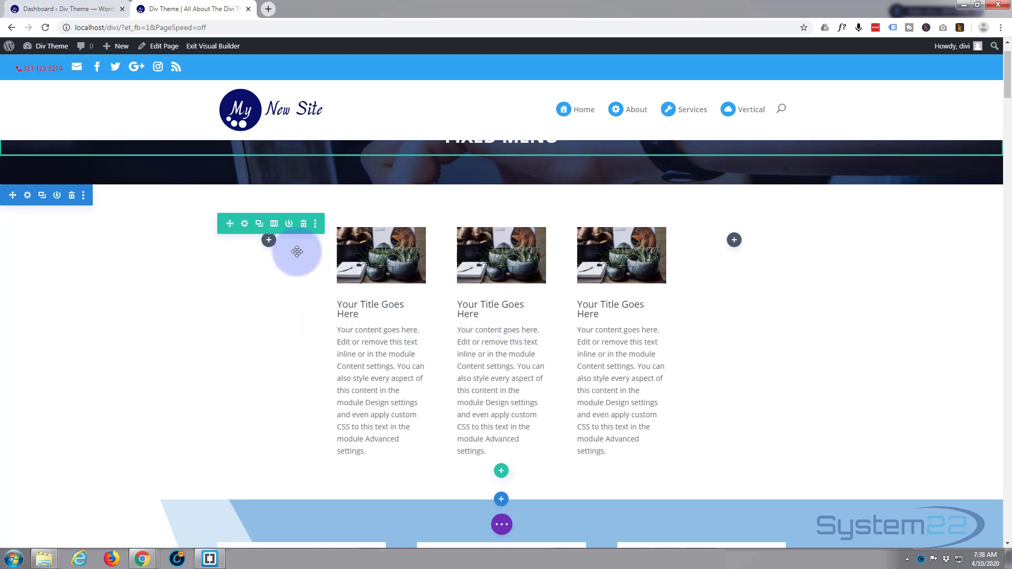
Set the five-column row's width and max width both to 100%
left_click(244, 227)
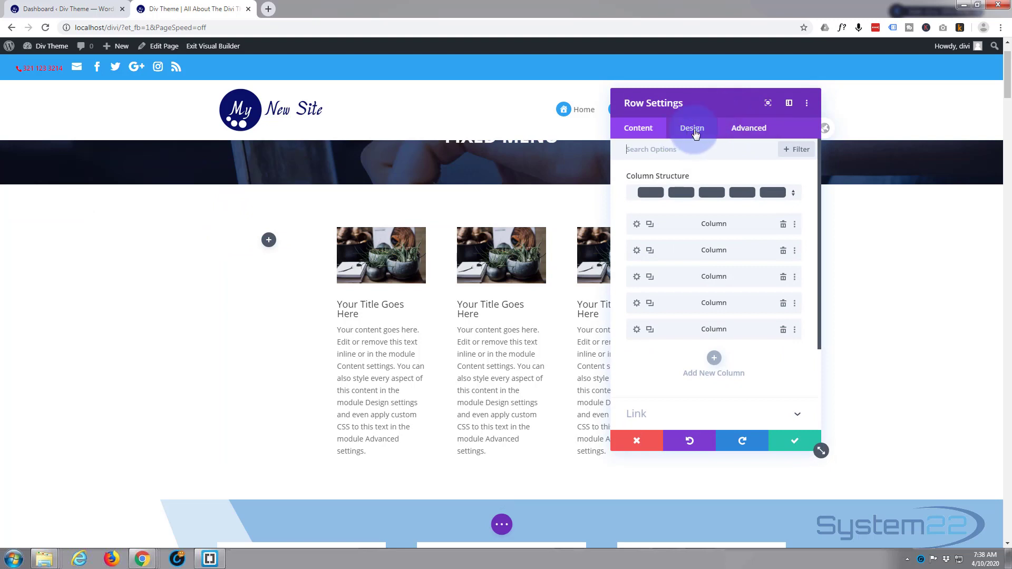
left_click(692, 131)
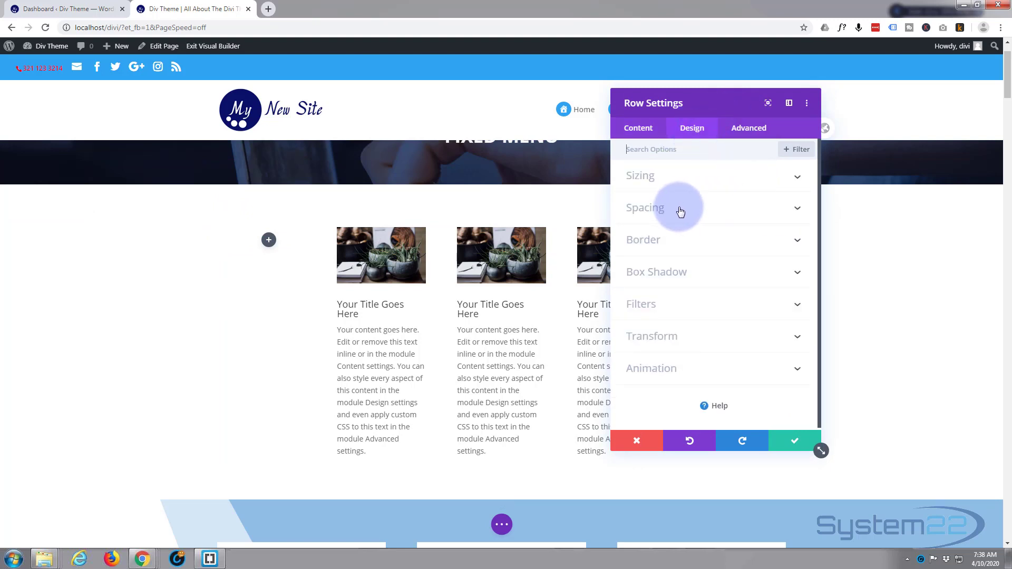
left_click(688, 177)
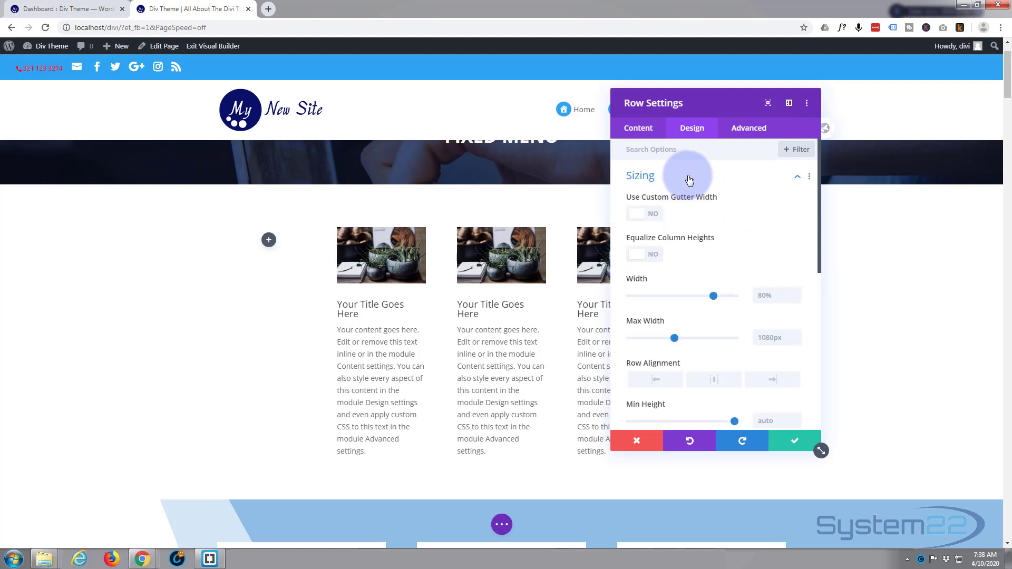
left_click_drag(714, 295, 751, 299)
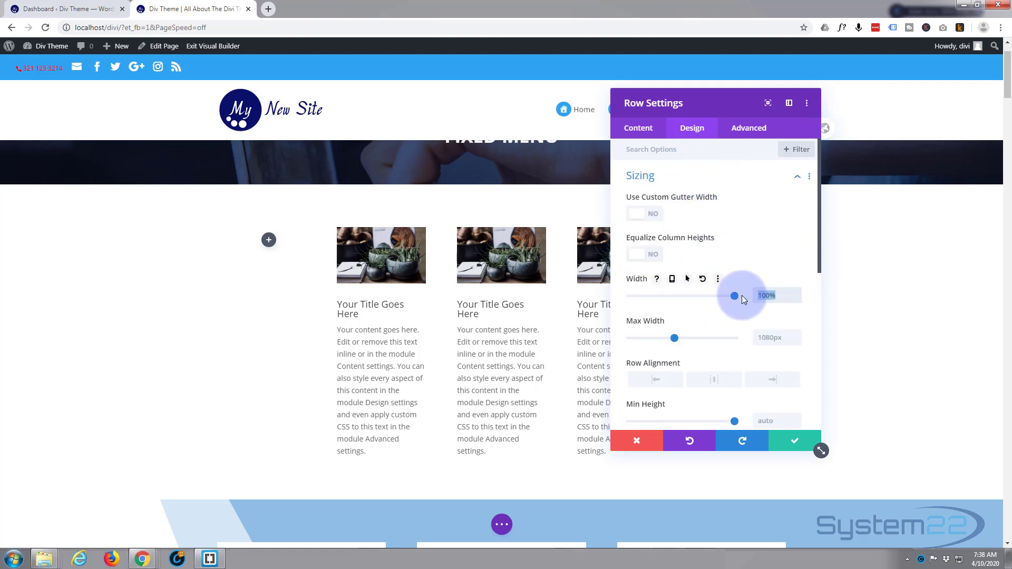
left_click(783, 337)
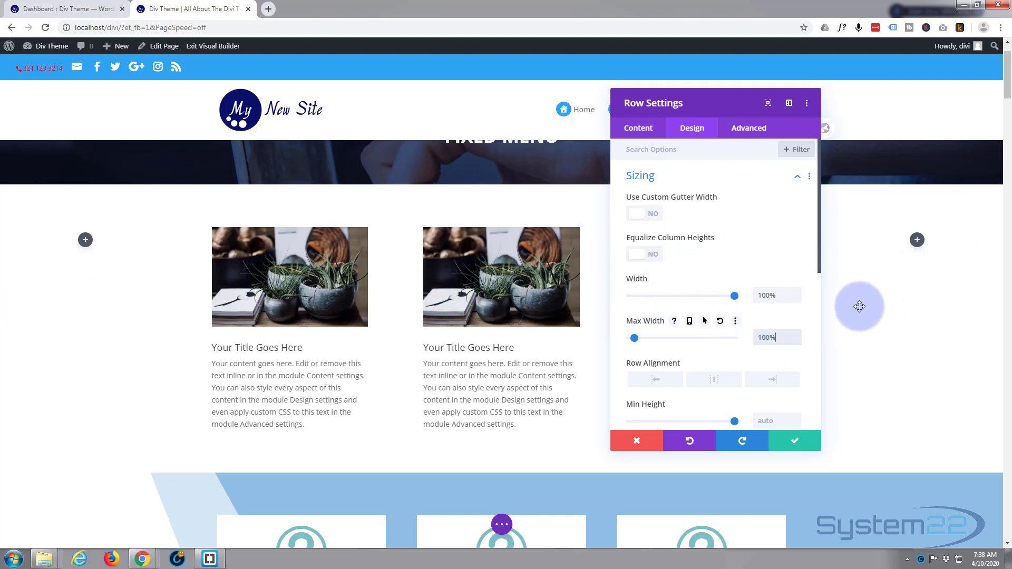
Give the row a solid red background colour, #e02b20
left_click_drag(712, 102, 609, 126)
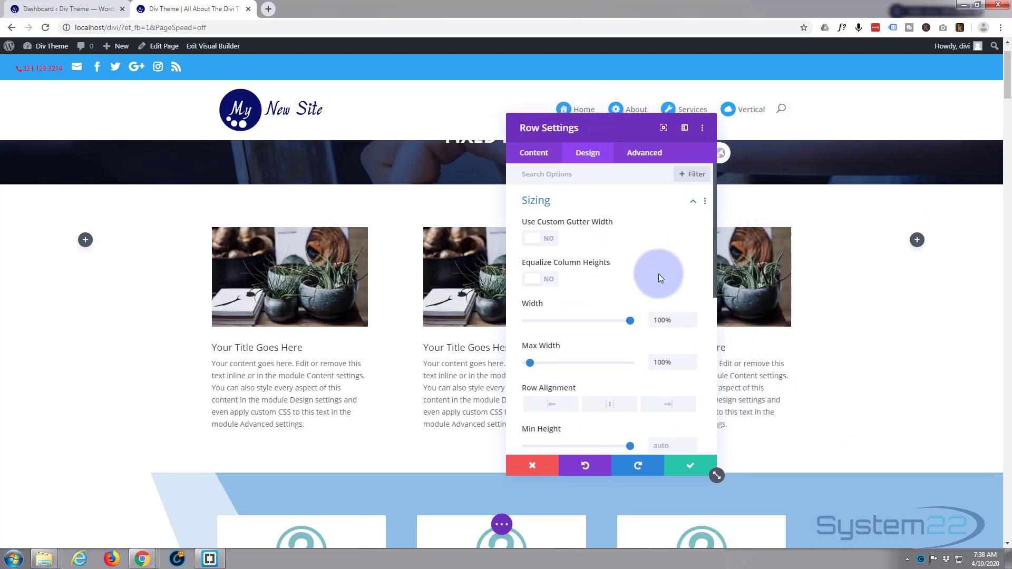
left_click(534, 155)
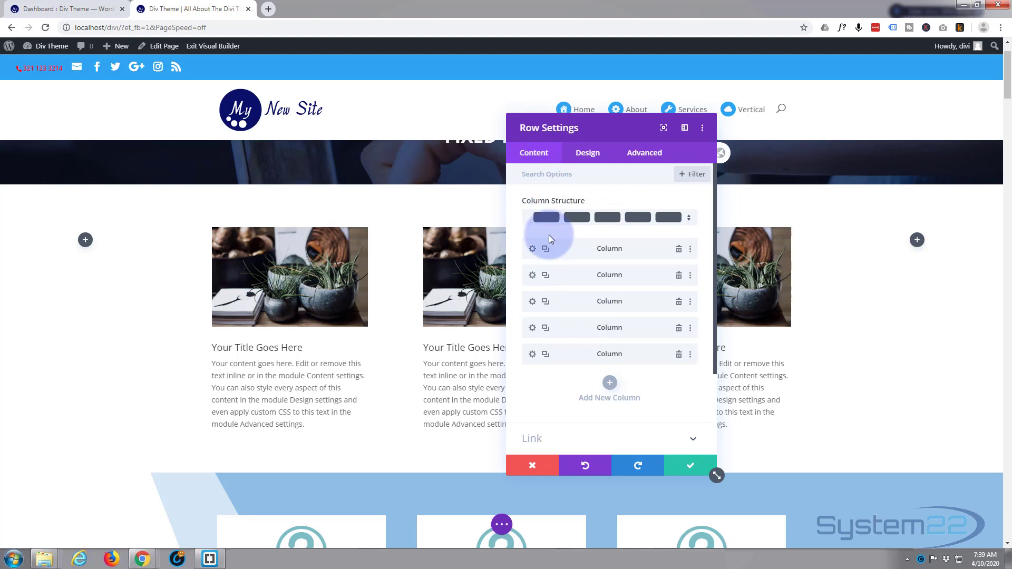
scroll(546, 234, "down", 3)
left_click(585, 360)
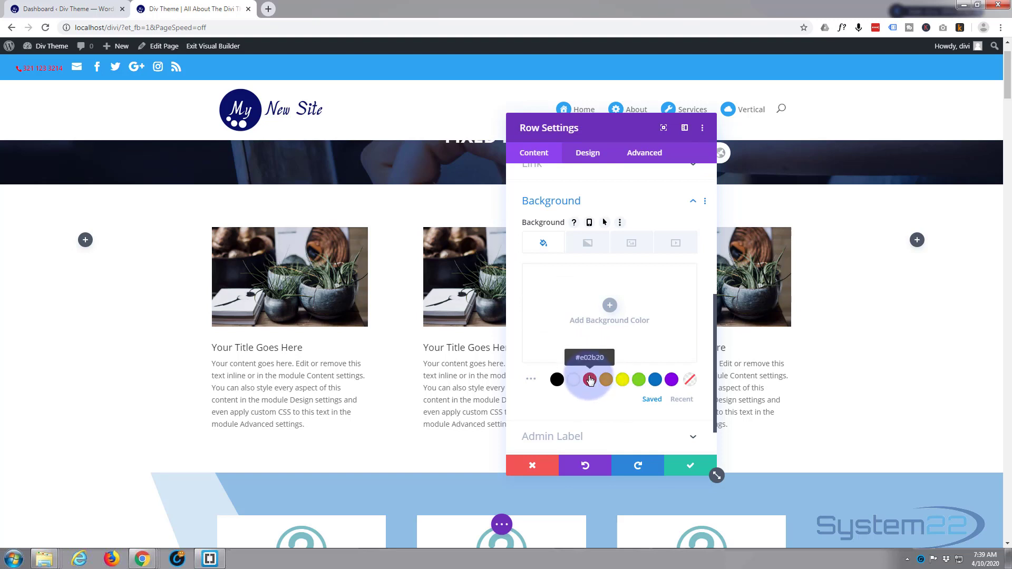
left_click(590, 380)
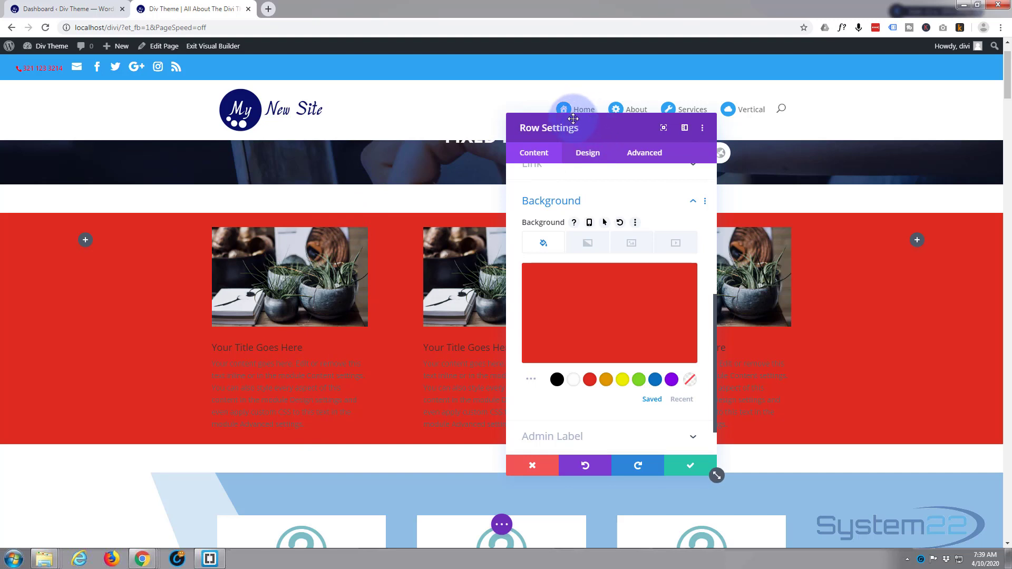
Set the row's top and bottom padding to 50px
left_click(586, 156)
left_click(597, 226)
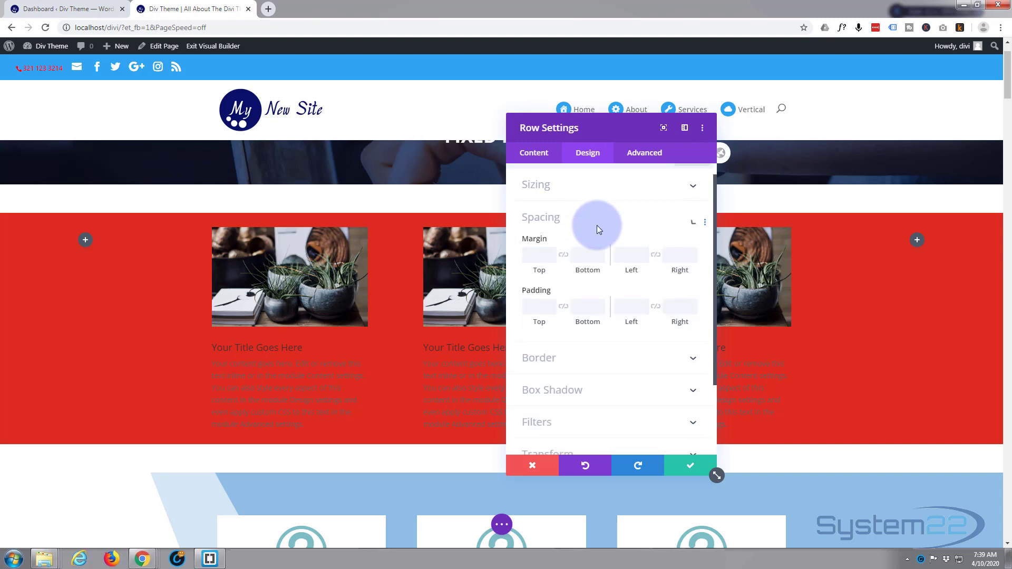
left_click(538, 268)
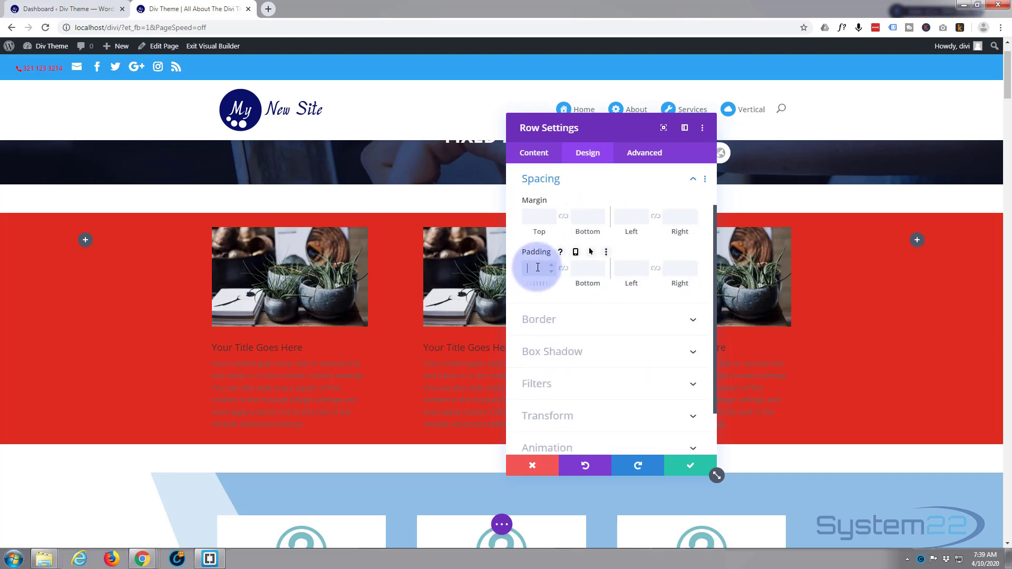
type("50px")
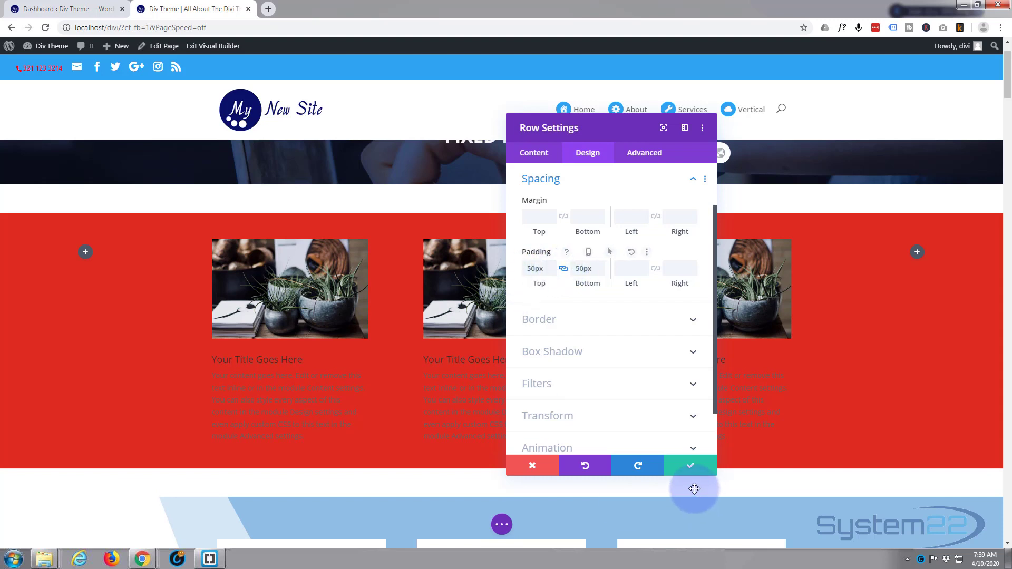
Give the five-column row a solid blue background colour for its hover state
left_click(529, 159)
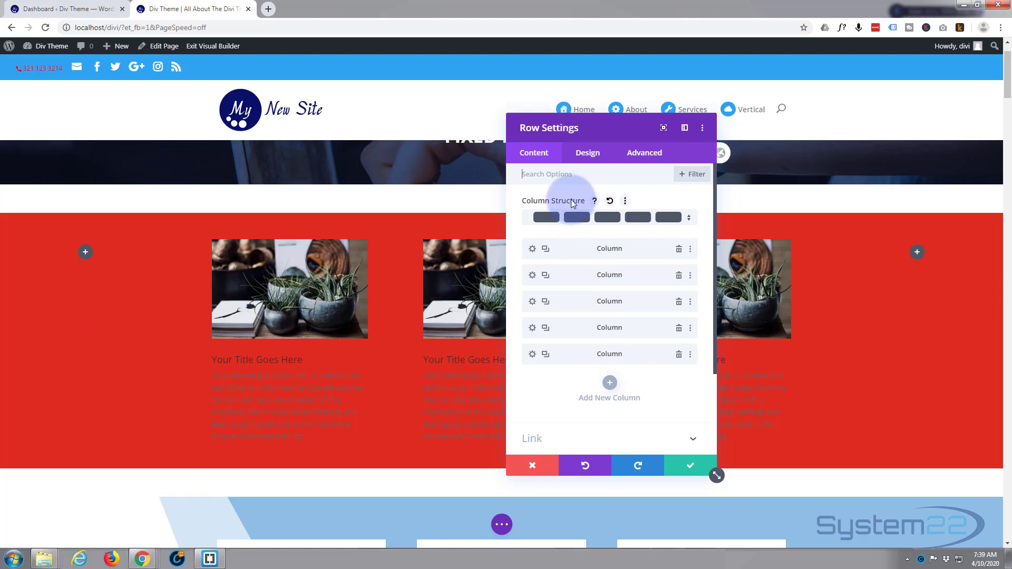
scroll(545, 205, "down", 2)
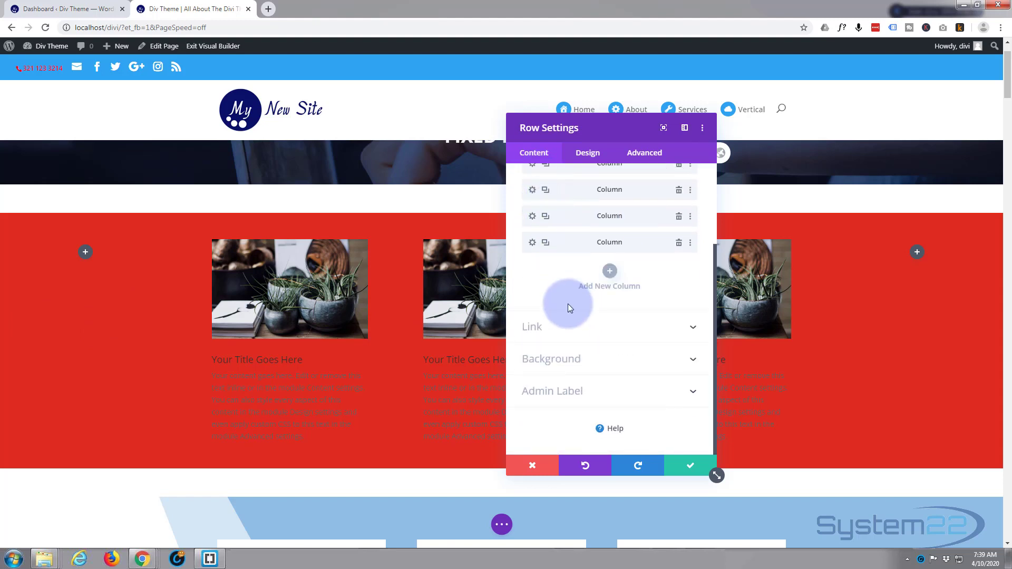
left_click(595, 359)
scroll(583, 392, "down", 2)
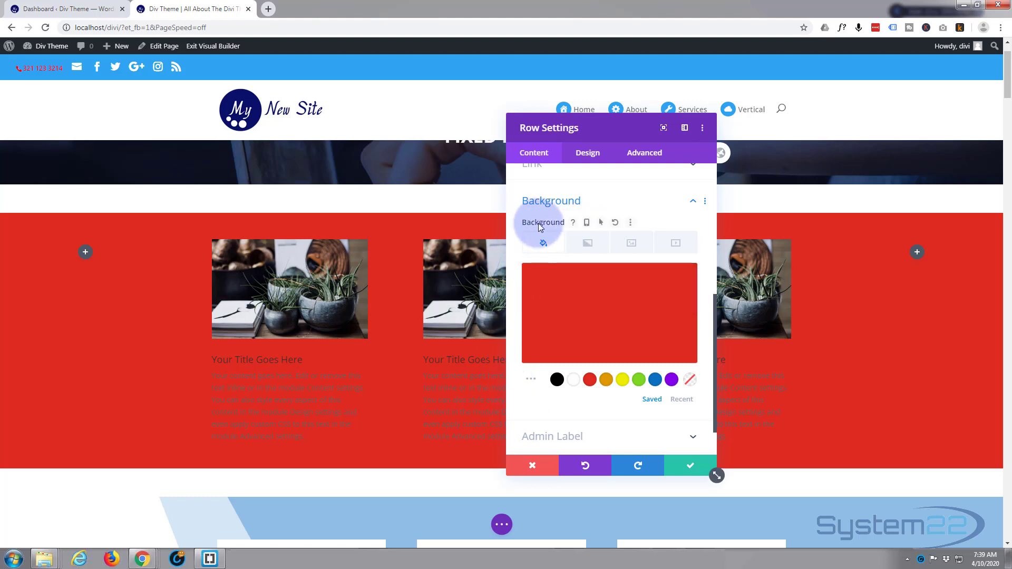
left_click(606, 223)
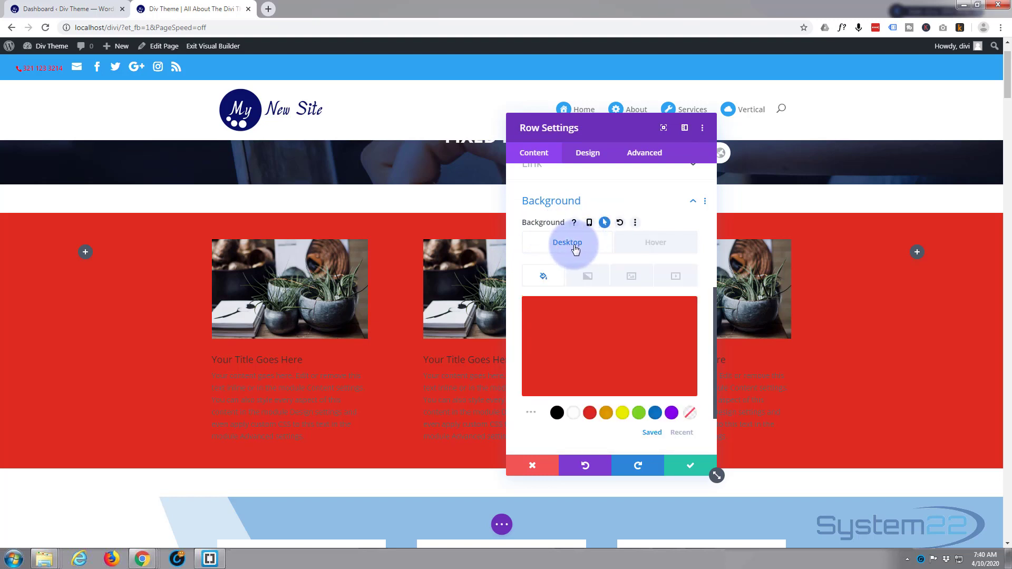
left_click(655, 245)
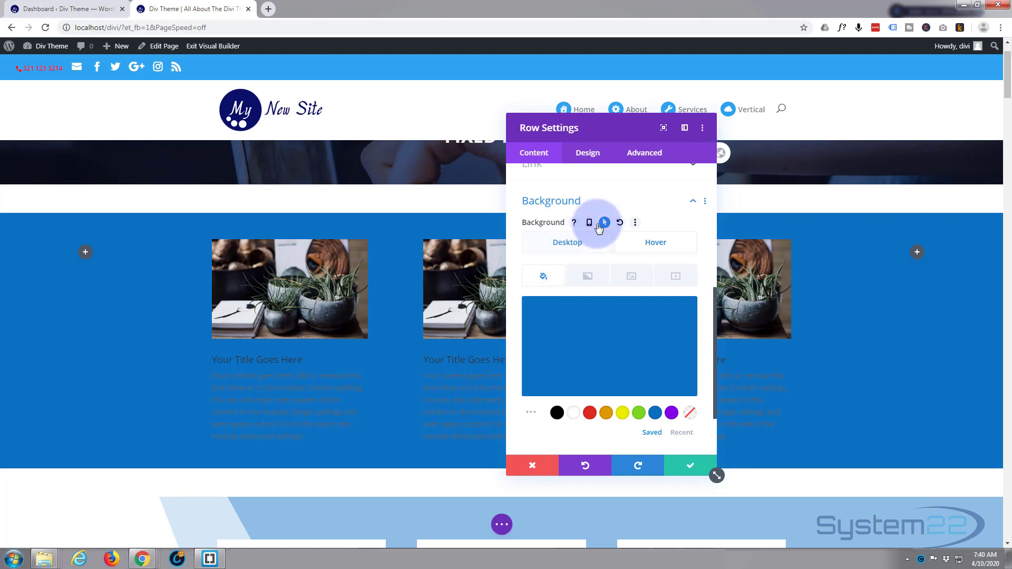
Set the row's transition duration to 2000ms and save the row settings
left_click(640, 156)
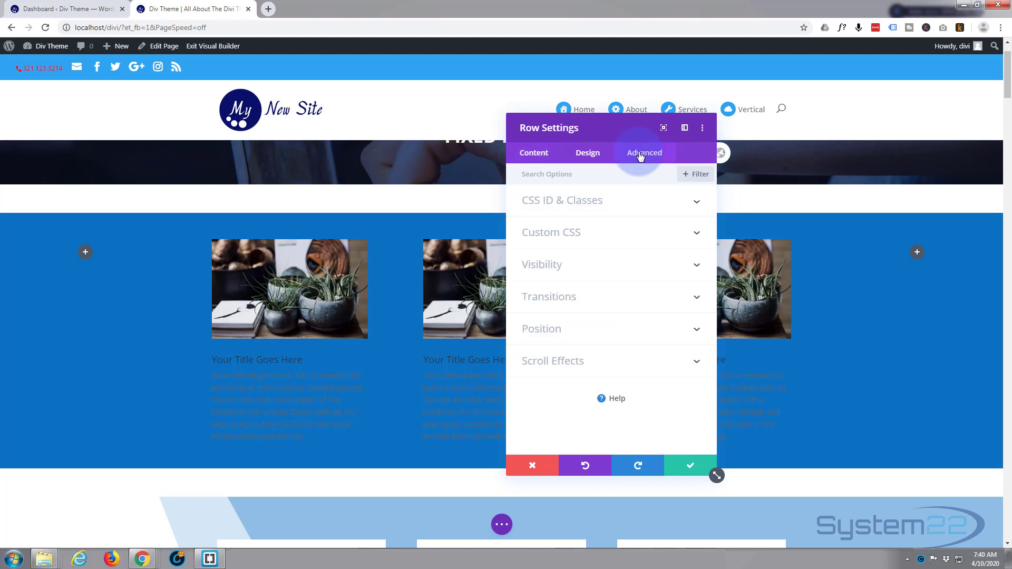
left_click(633, 298)
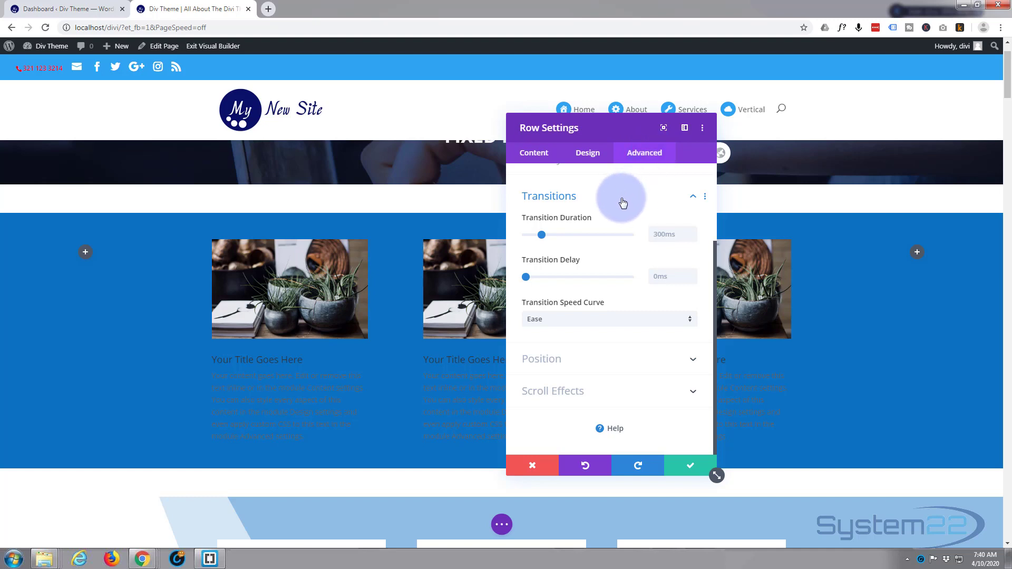
scroll(622, 203, "up", 2)
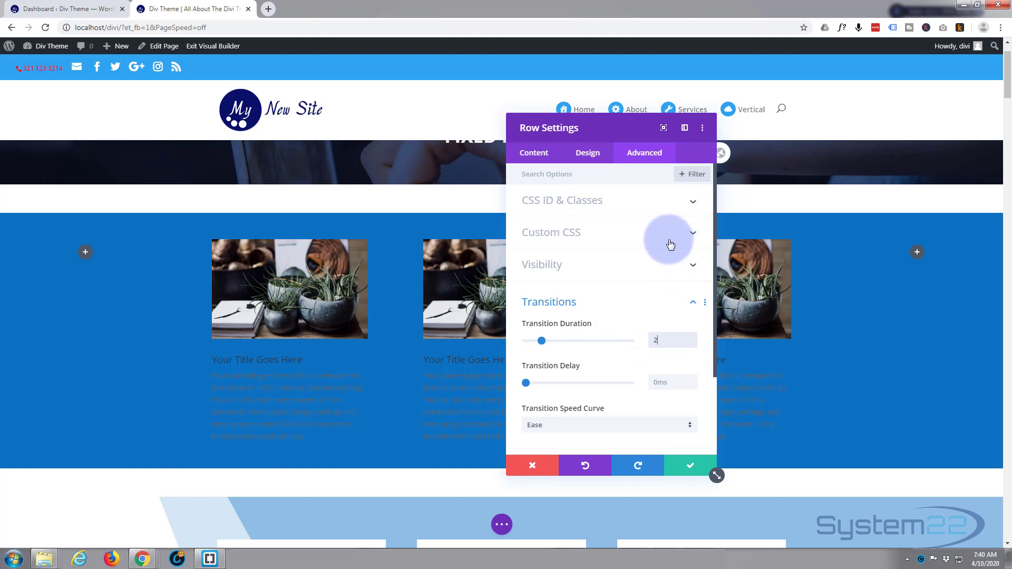
type("2000ms")
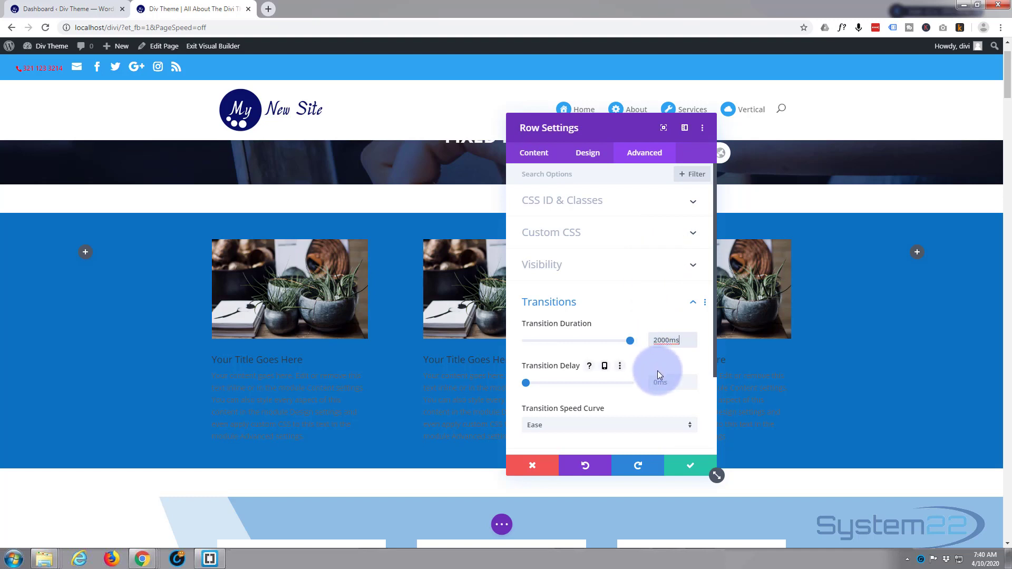
left_click(685, 474)
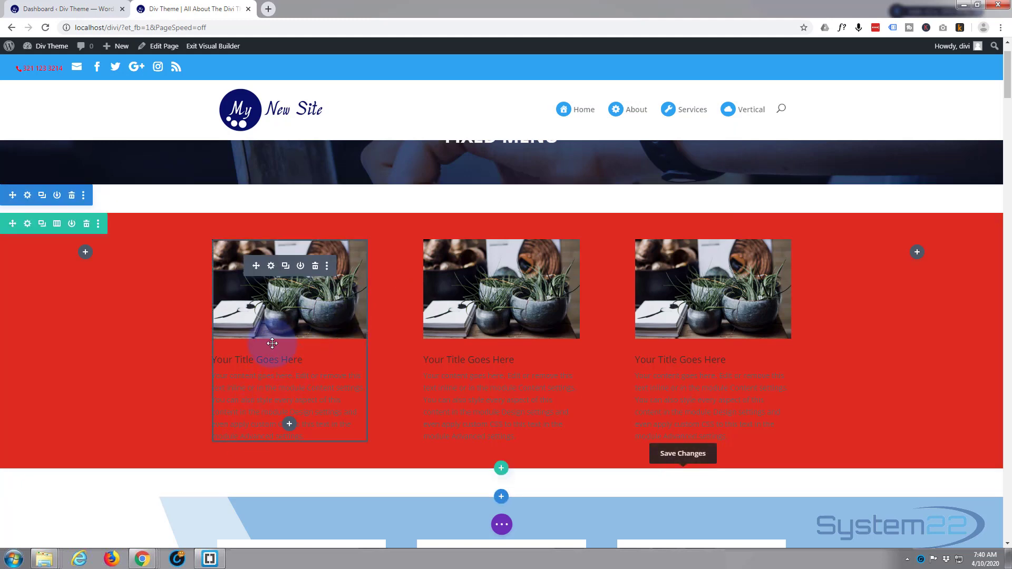
Set the text colour of the blurb in the second column to Light and save it
left_click(271, 268)
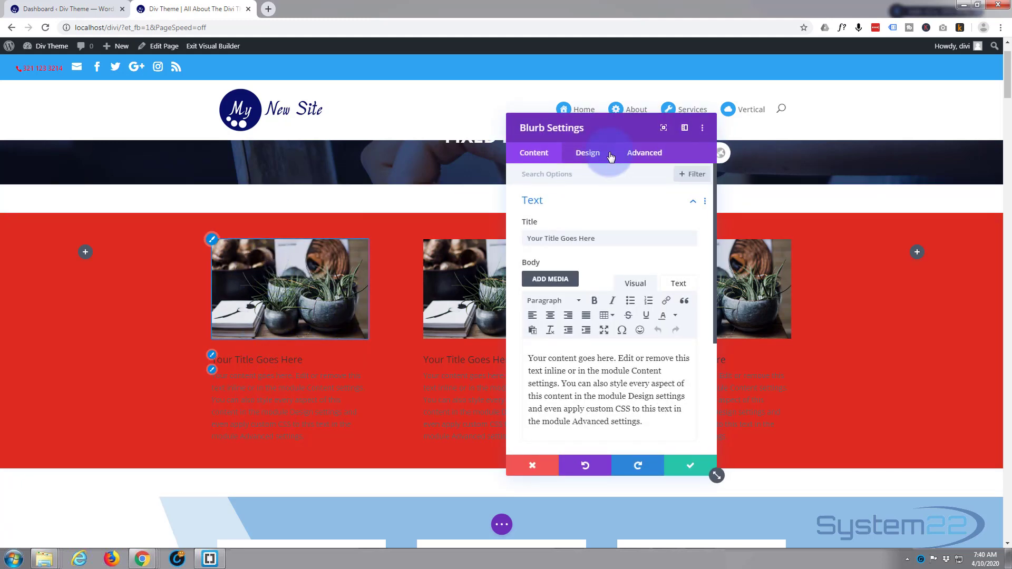
left_click(603, 155)
left_click(562, 229)
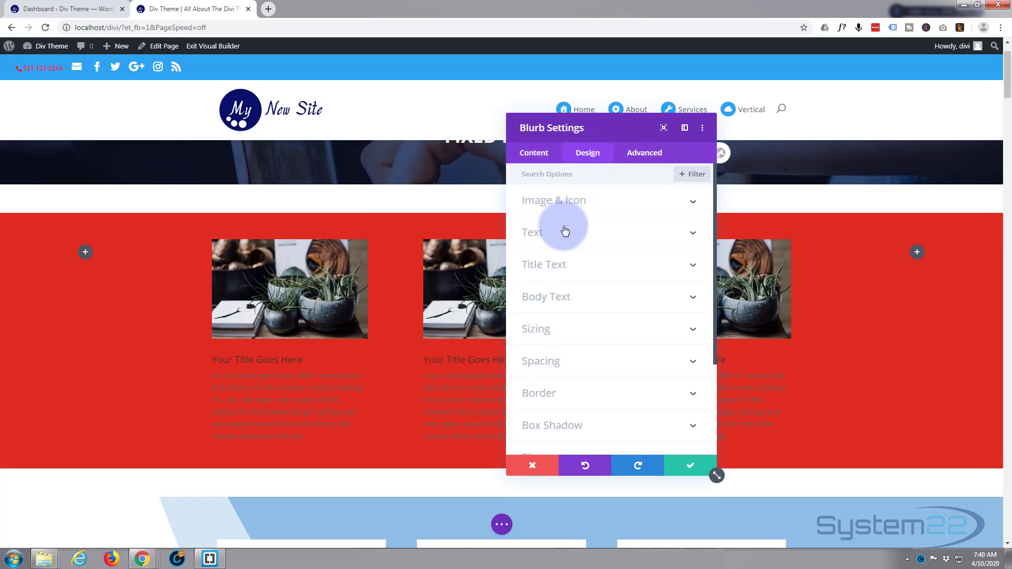
left_click(549, 260)
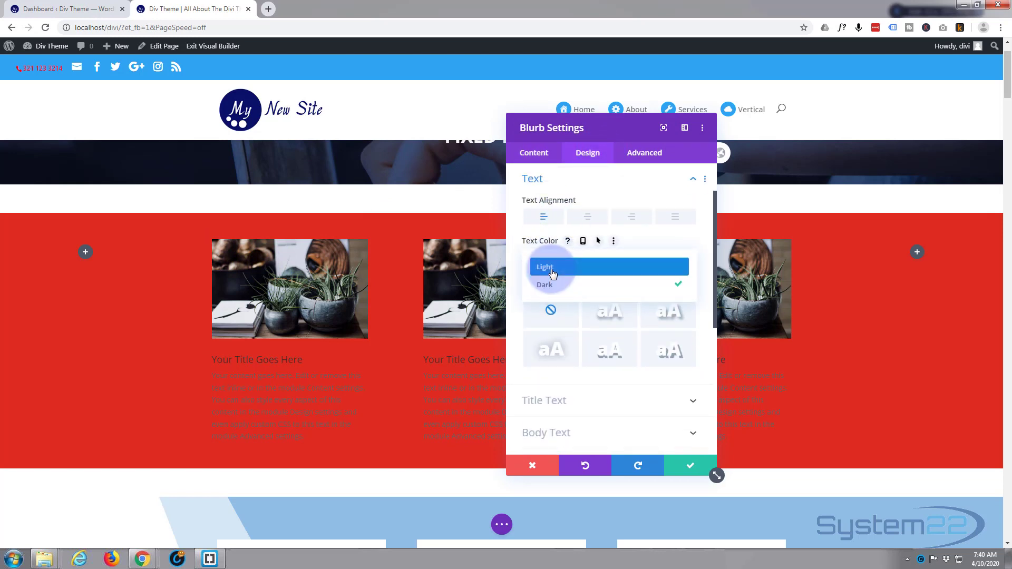
left_click(555, 266)
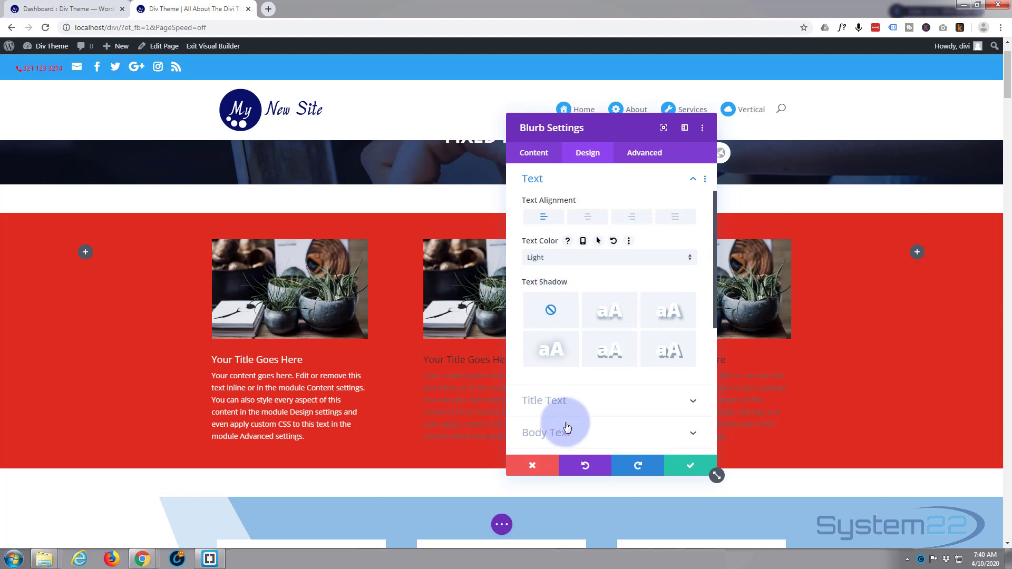
left_click(685, 471)
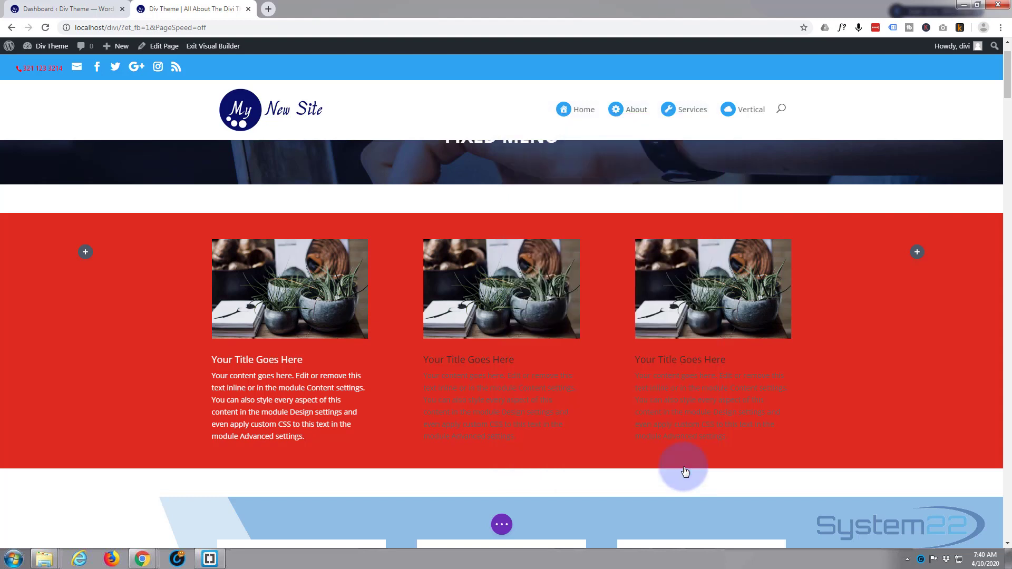
Extend the light-text blurb's styles to all blurbs throughout This Row
right_click(272, 278)
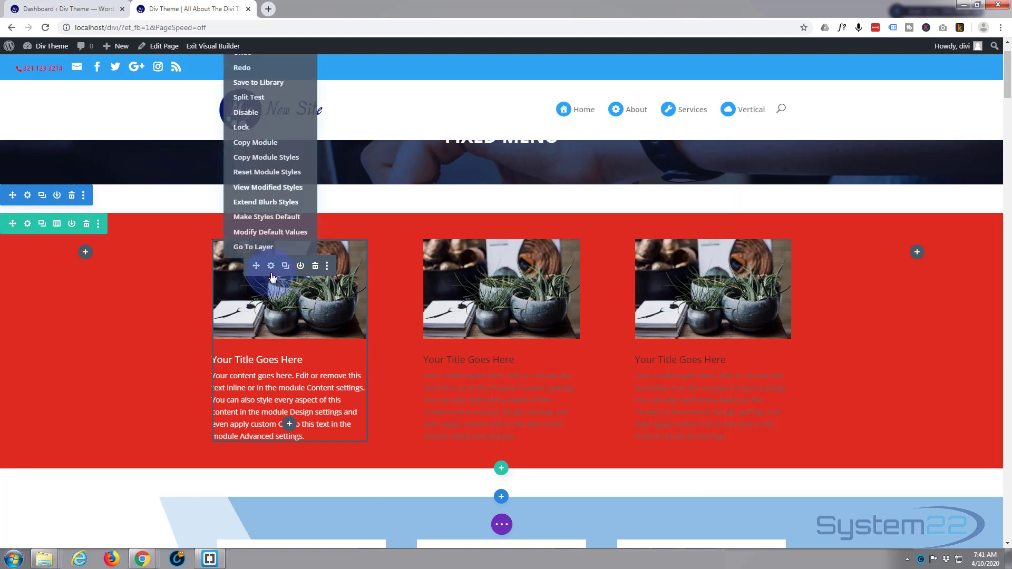
left_click(268, 205)
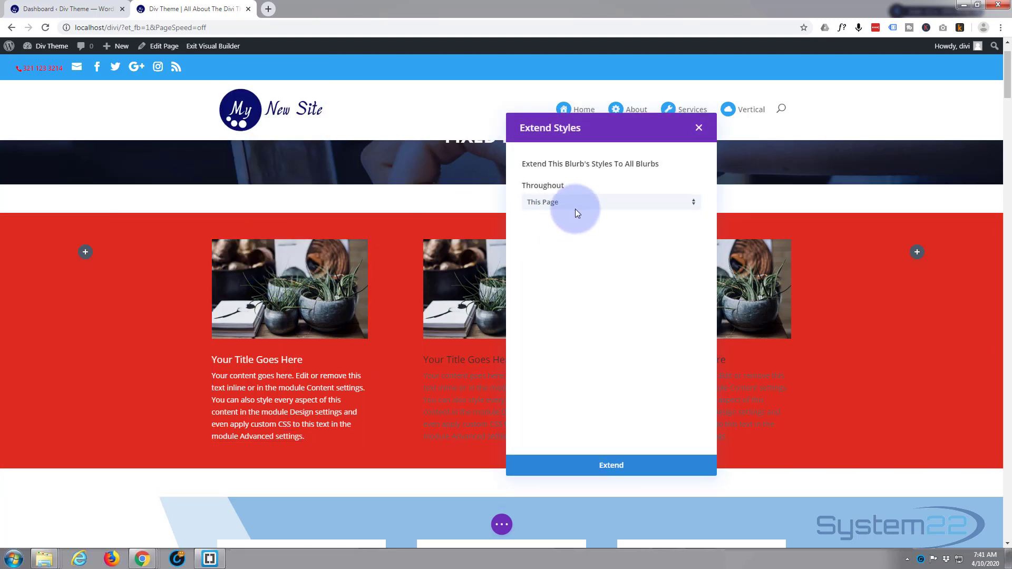
left_click(591, 207)
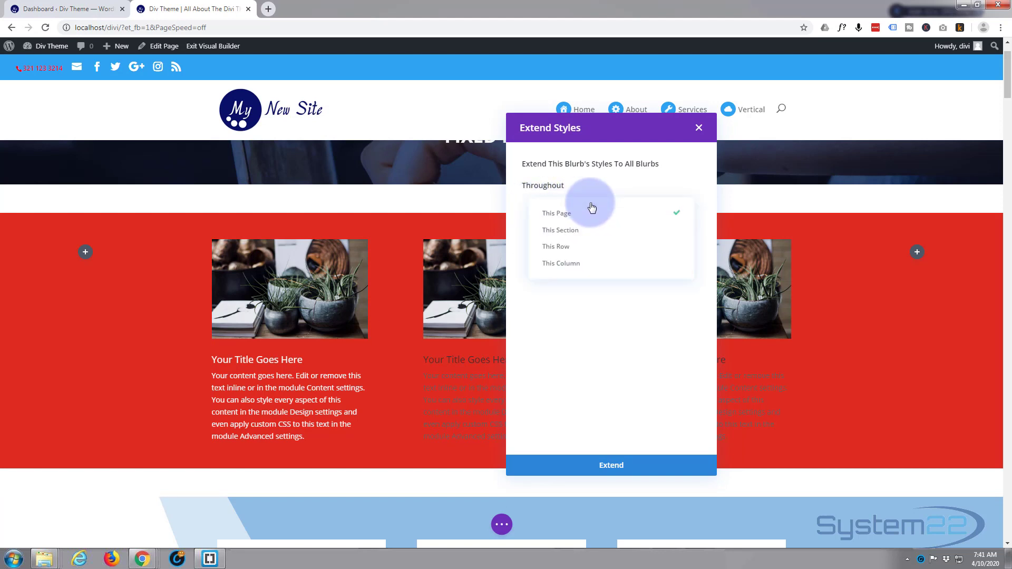
left_click(546, 255)
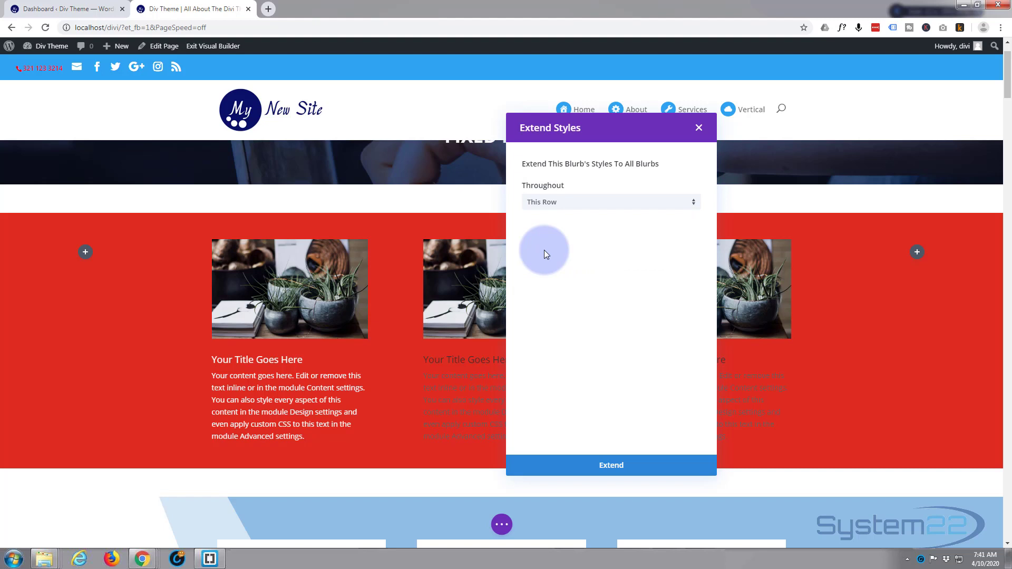
left_click(613, 464)
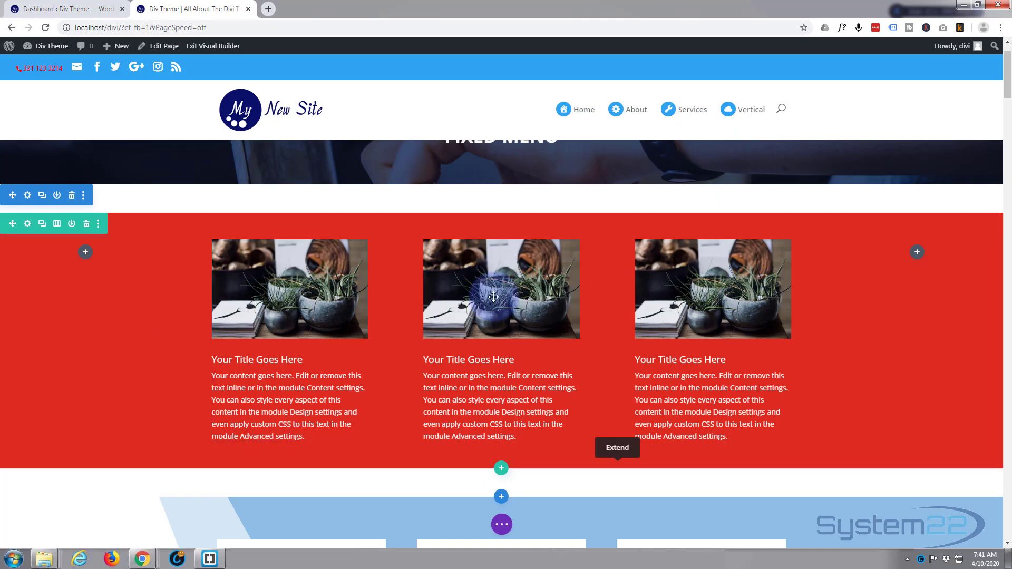
Replace the middle blurb's image with the headphones and phone photo from the media library and save the blurb
left_click(483, 267)
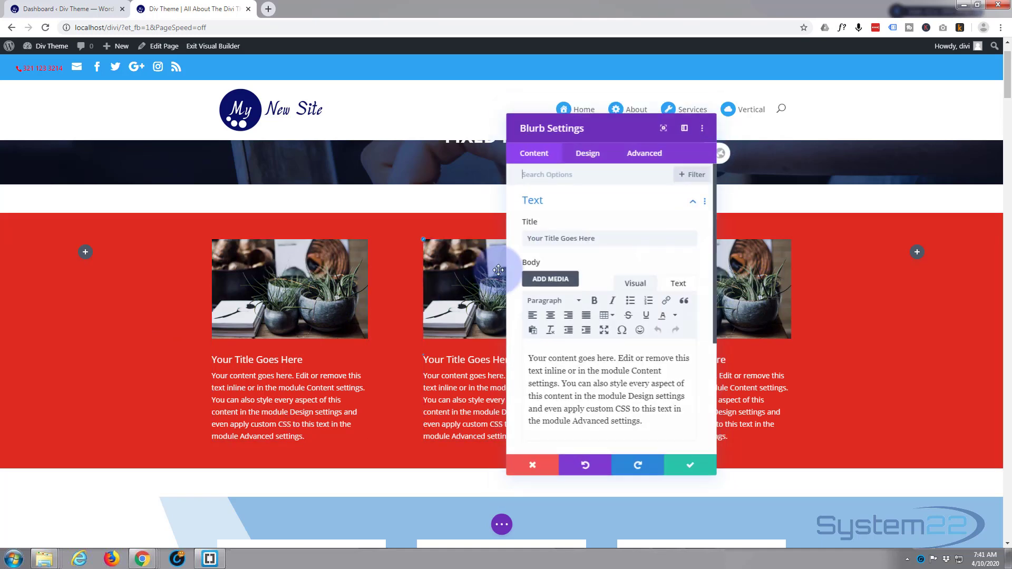
left_click(561, 206)
left_click(564, 230)
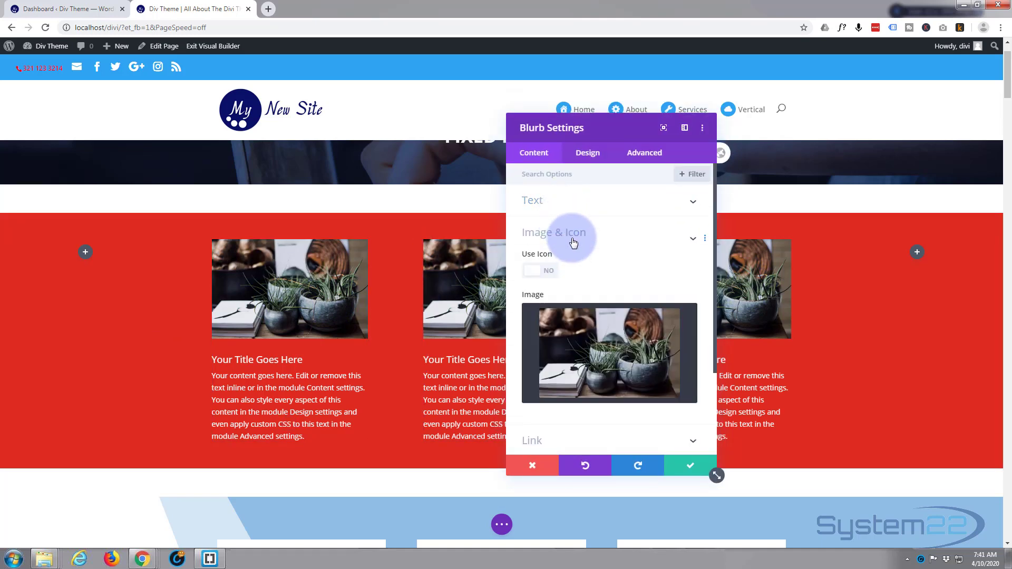
scroll(574, 274, "down", 1)
left_click(580, 302)
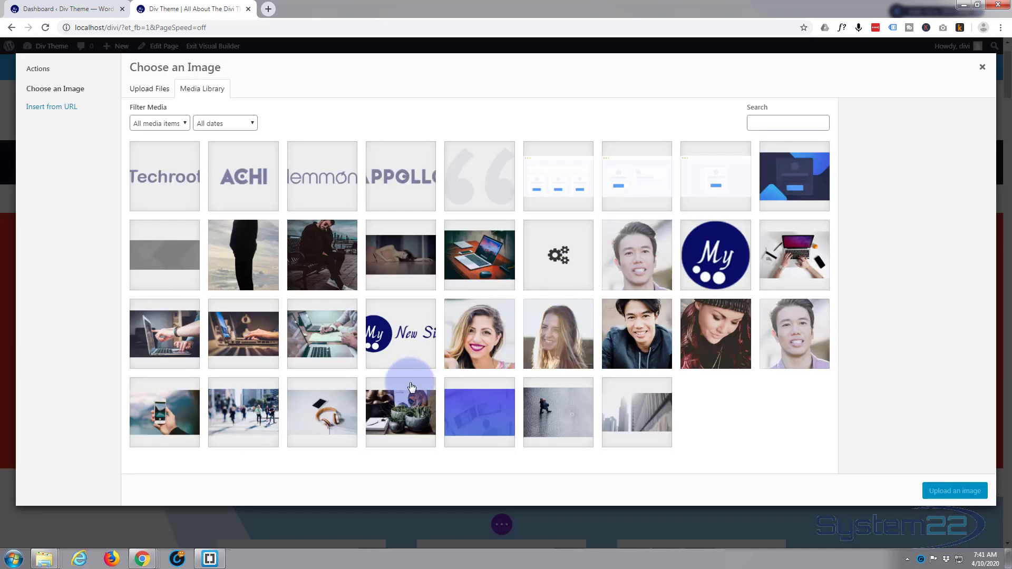
left_click(322, 413)
left_click(937, 492)
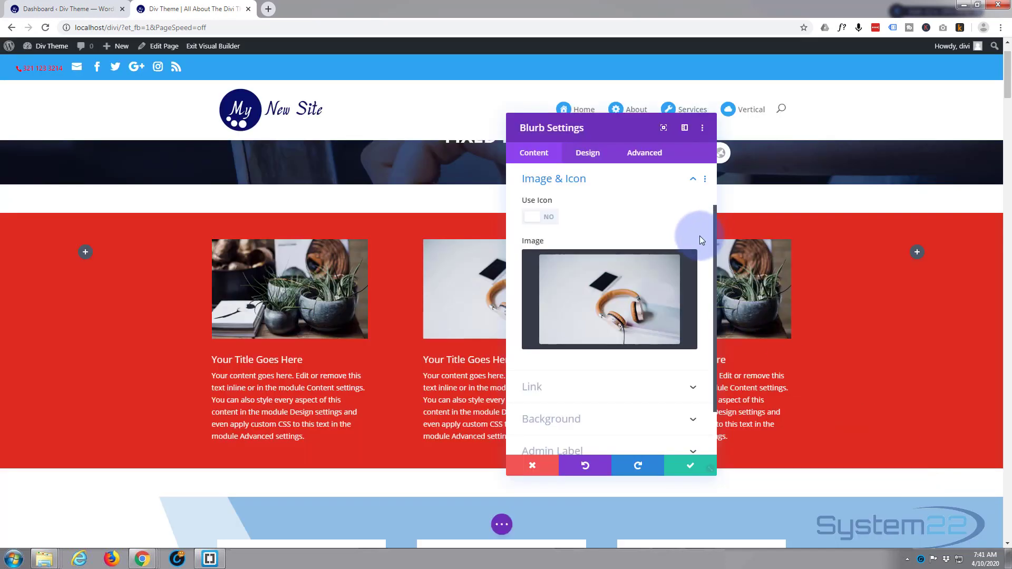
left_click(691, 466)
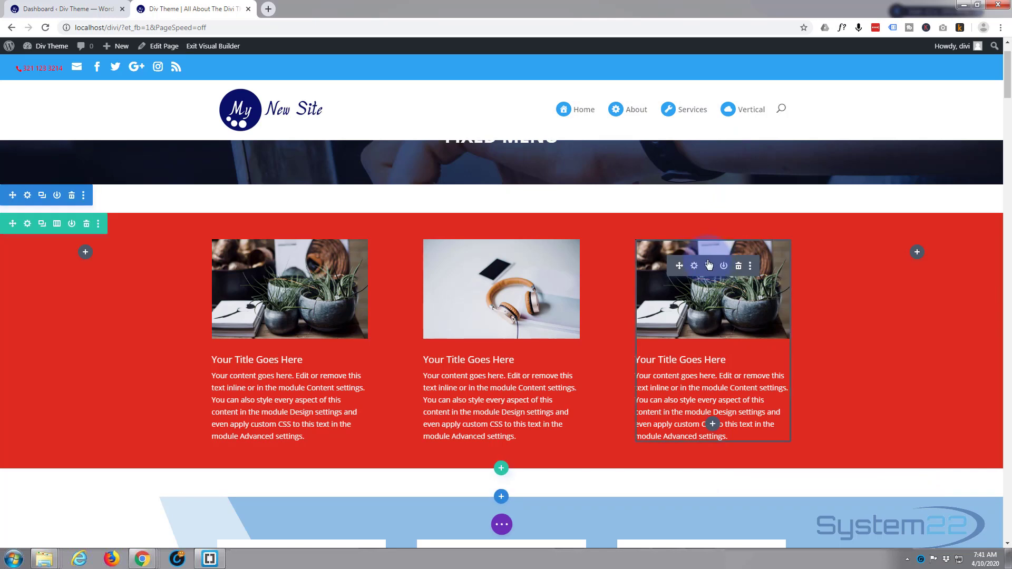
Replace the image of the blurb in the fourth column with the blurred city street crowd photo and save the blurb
left_click(694, 267)
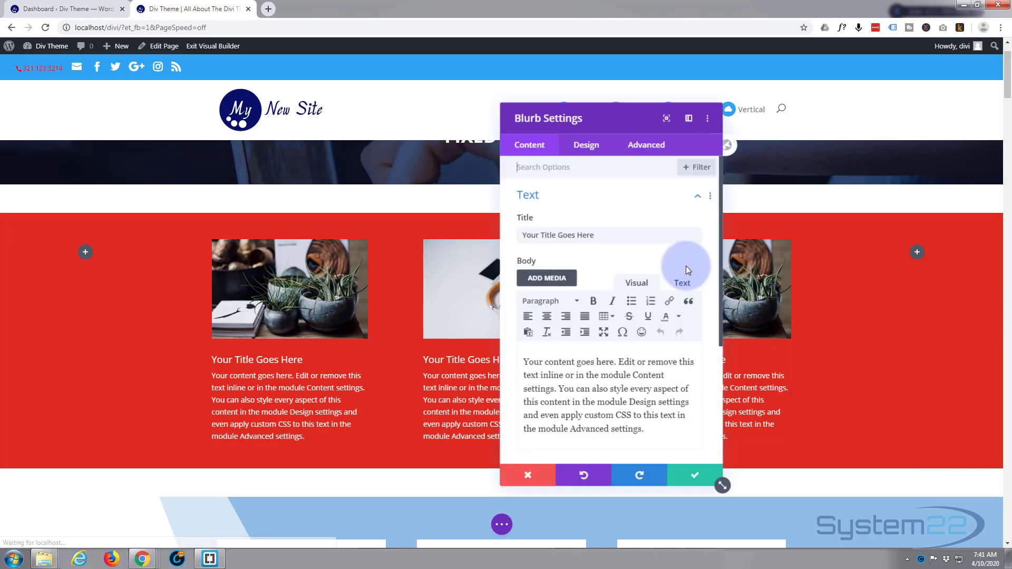
scroll(617, 311, "down", 5)
left_click(614, 314)
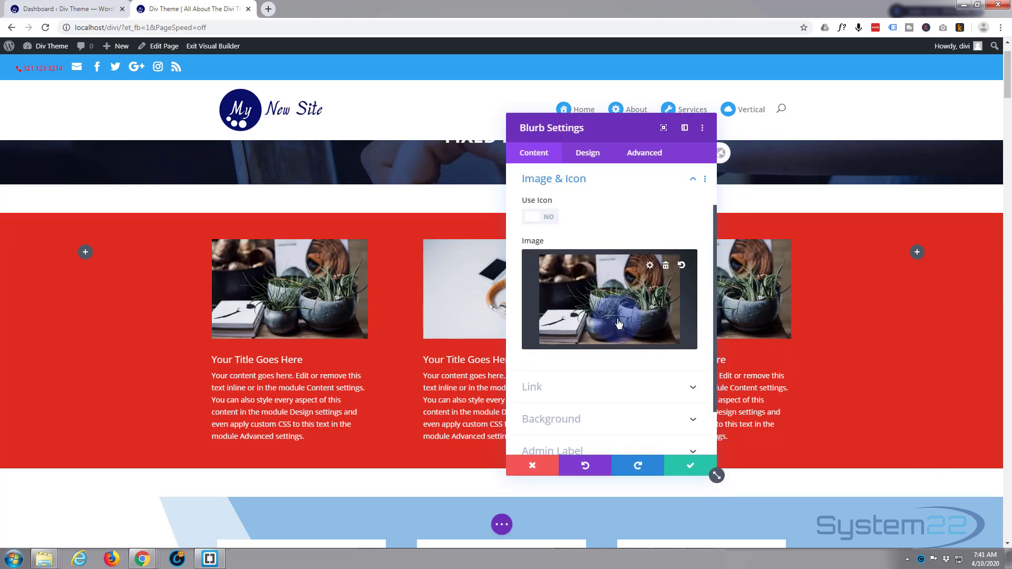
left_click(610, 336)
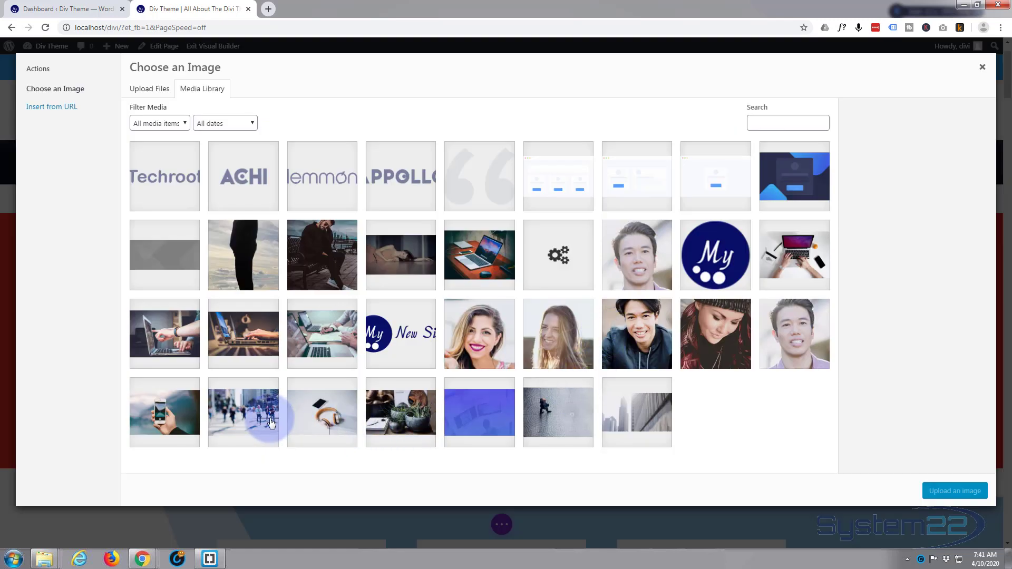
left_click(248, 418)
left_click(945, 493)
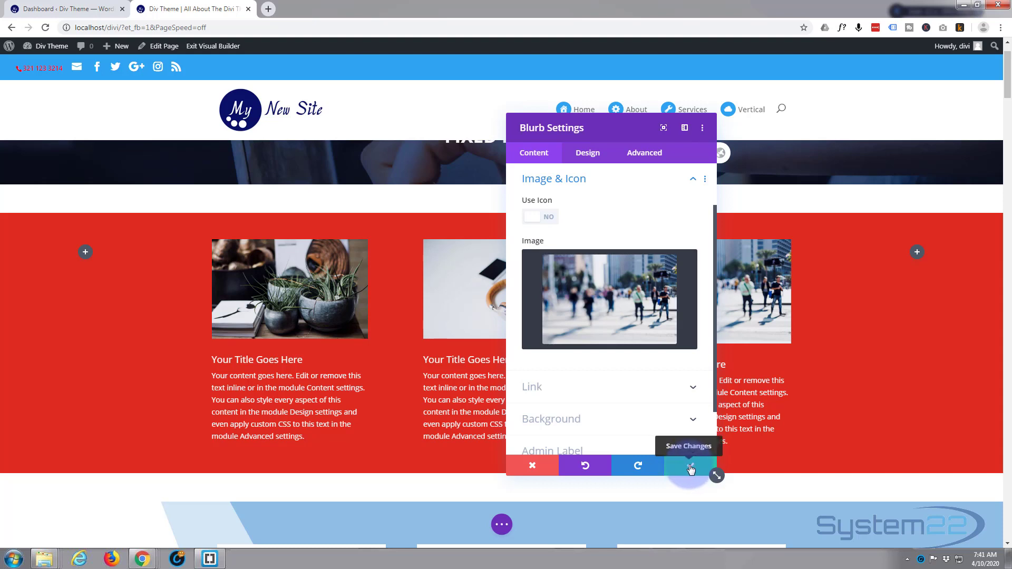
left_click(692, 469)
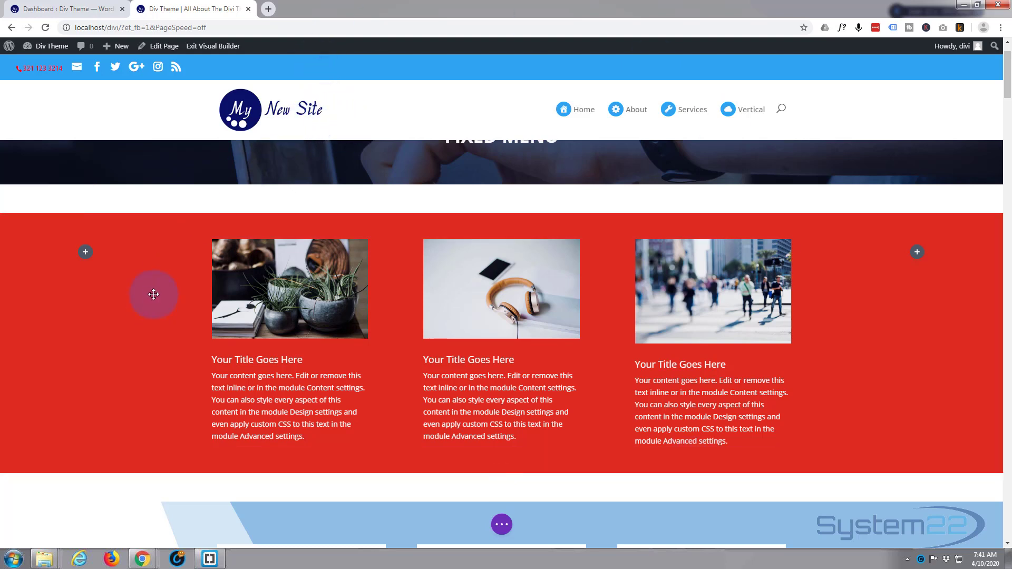
Set the background color of the section containing the red blurb row to the blue preset swatch
mouse_move(106, 225)
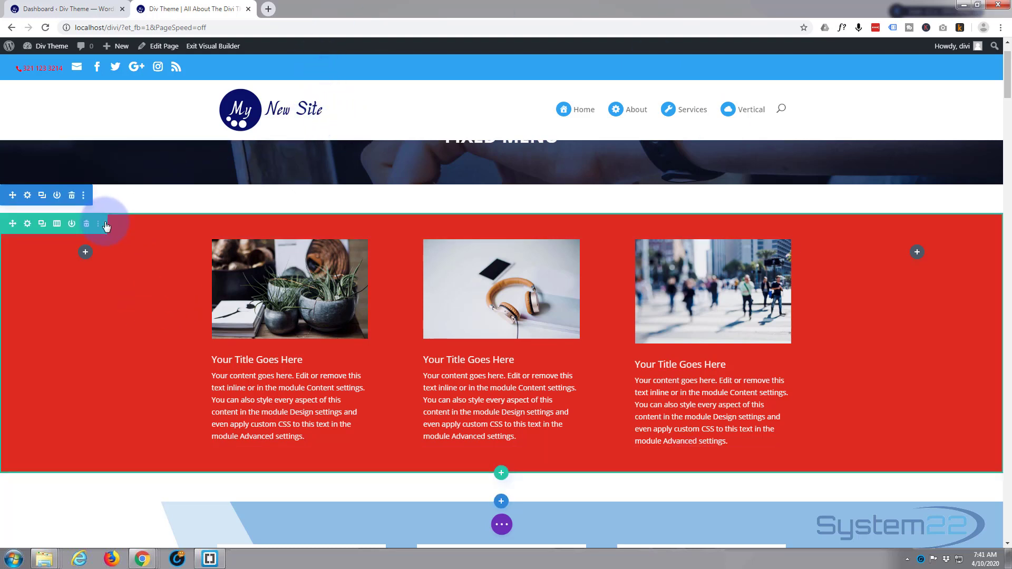
left_click(28, 196)
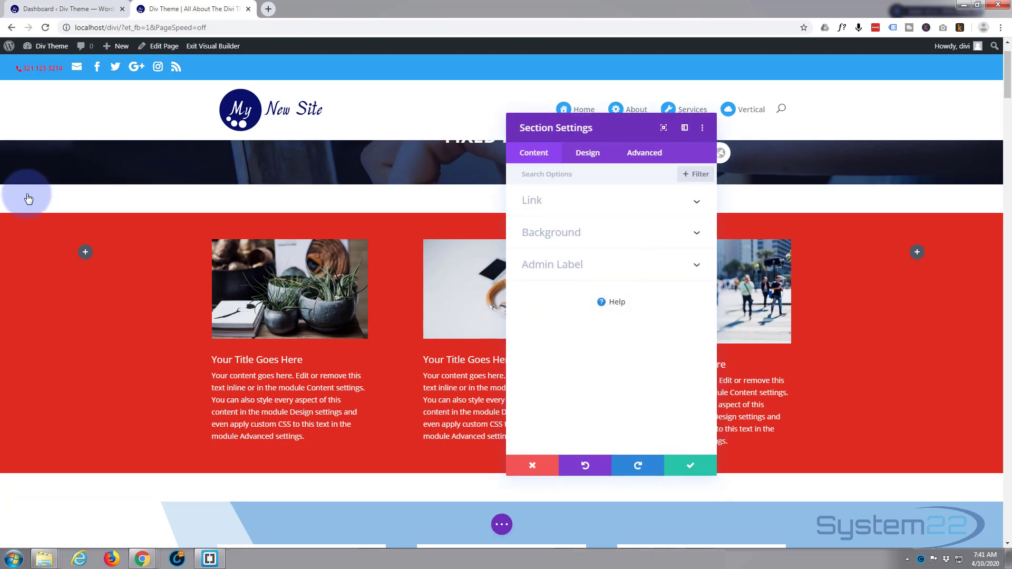
left_click(616, 236)
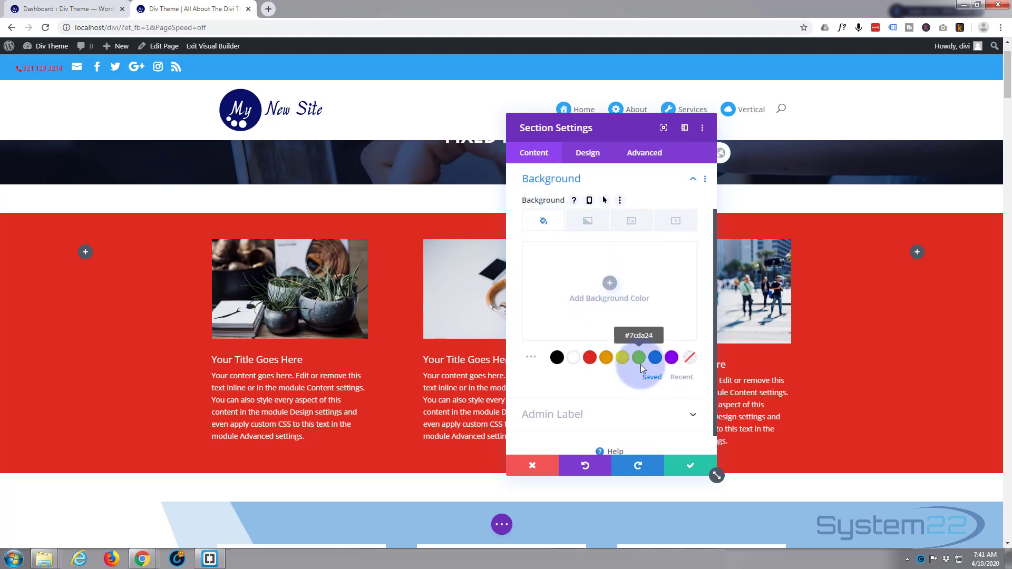
left_click(654, 358)
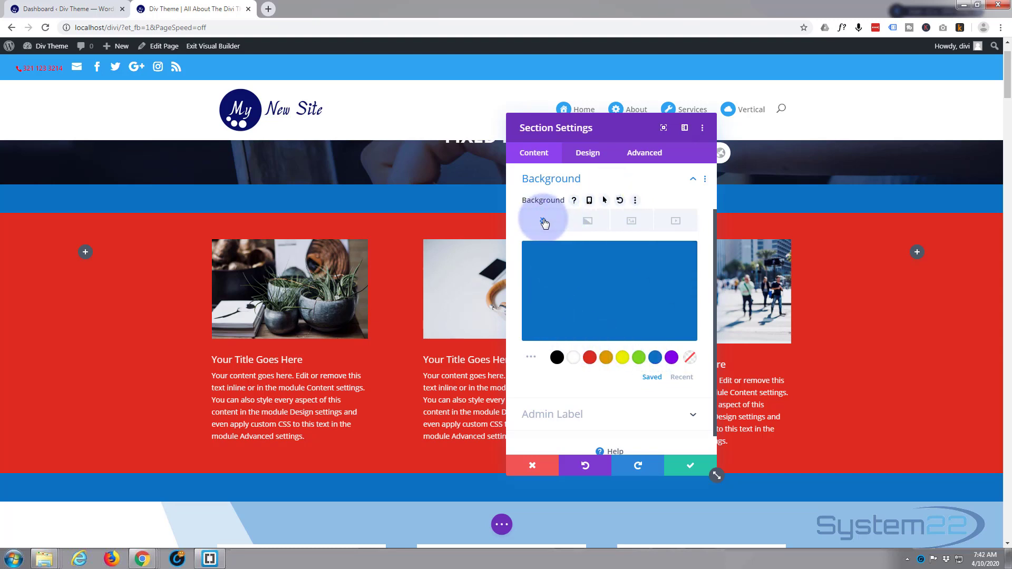
Add the photo of hands typing on a laptop from the media library as the section's background image
left_click(638, 221)
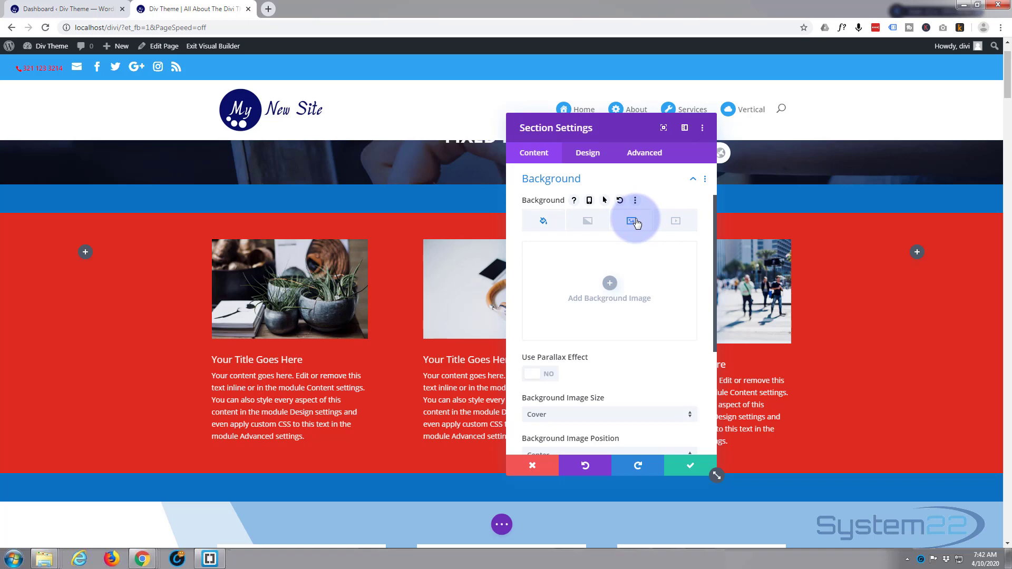
left_click(611, 284)
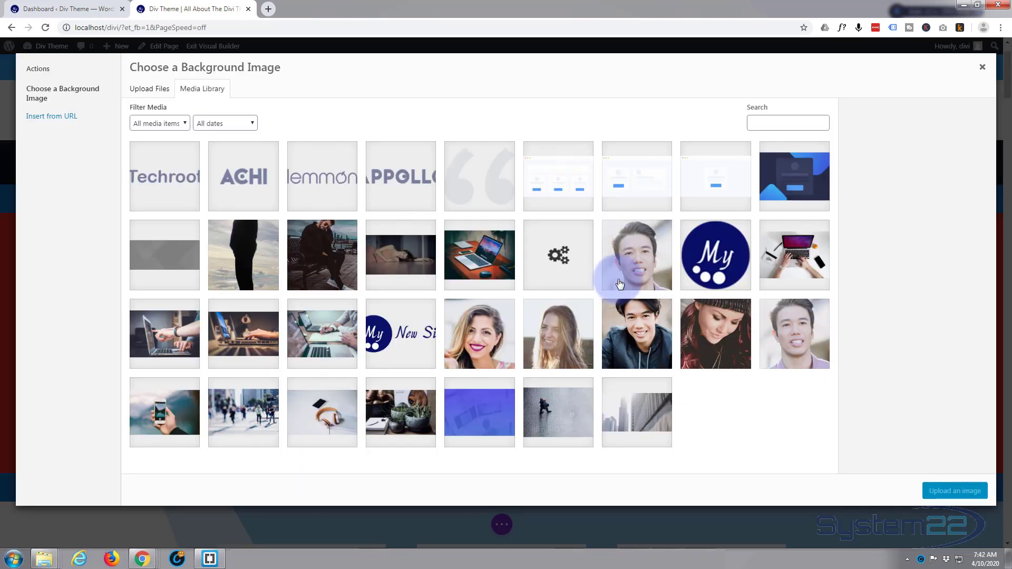
left_click(799, 258)
left_click(936, 487)
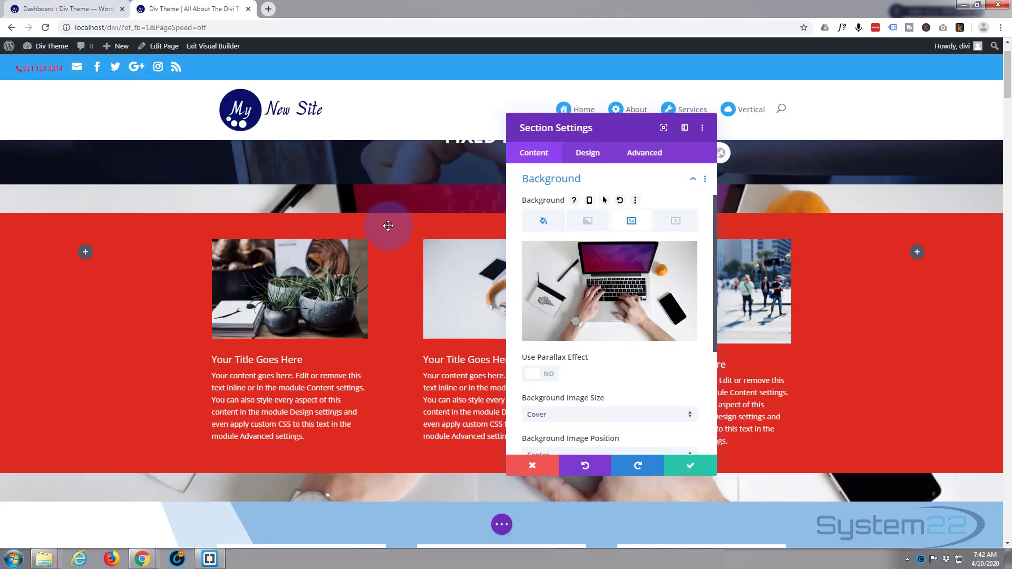
Set the section's background image blend to Screen and save the section settings
mouse_move(654, 284)
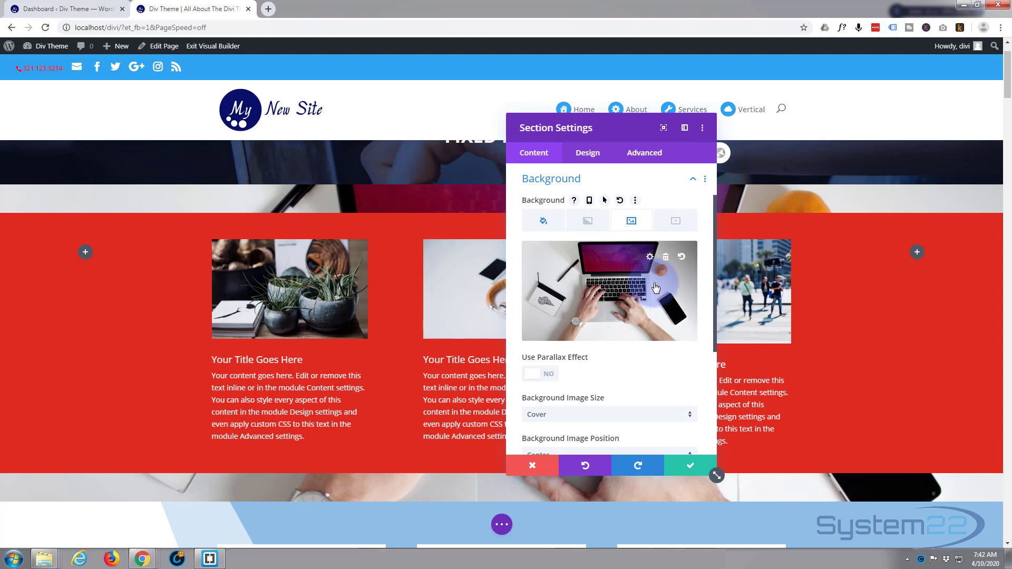
scroll(655, 287, "down", 4)
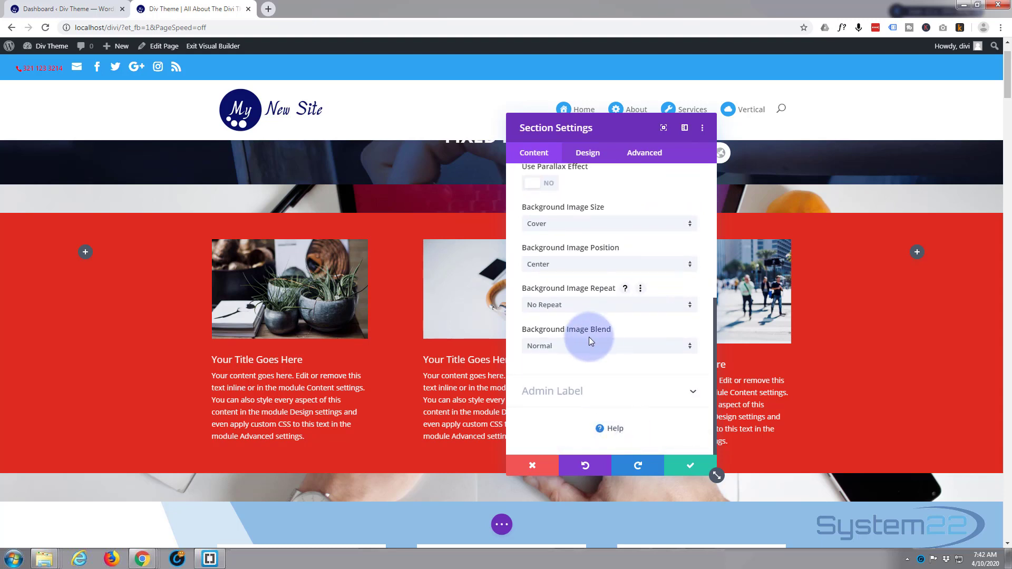
left_click(563, 348)
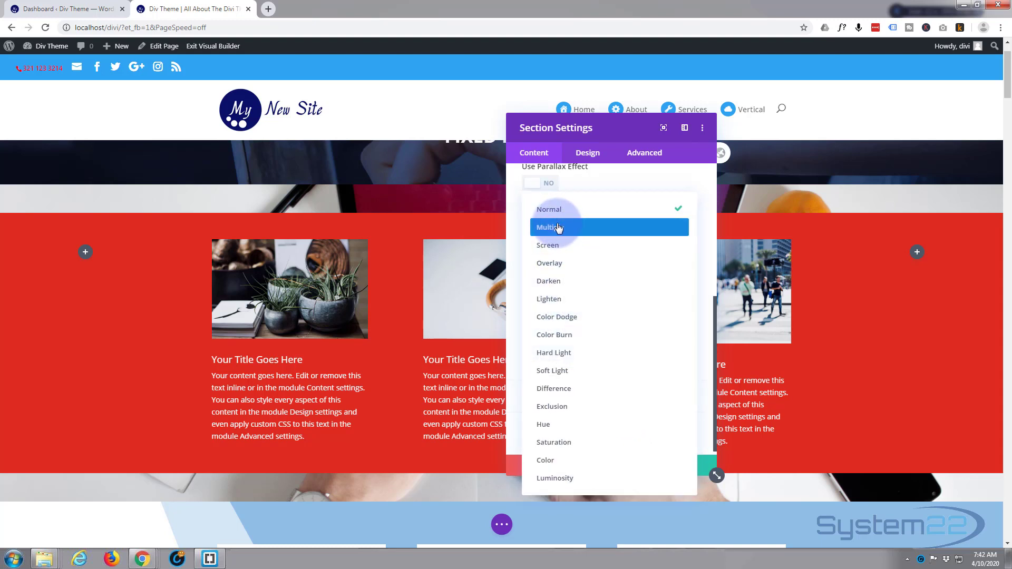
left_click(559, 248)
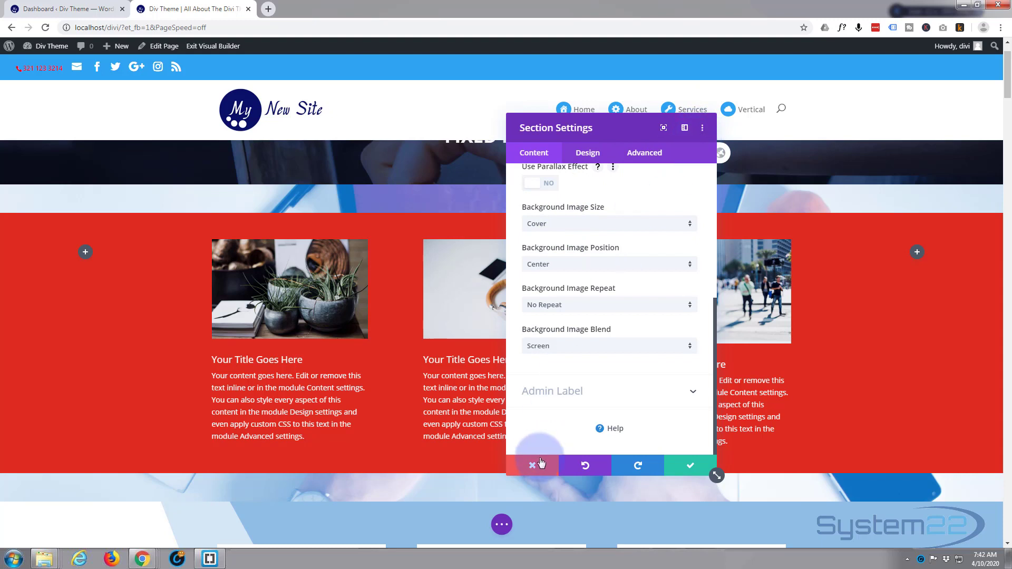
left_click(688, 469)
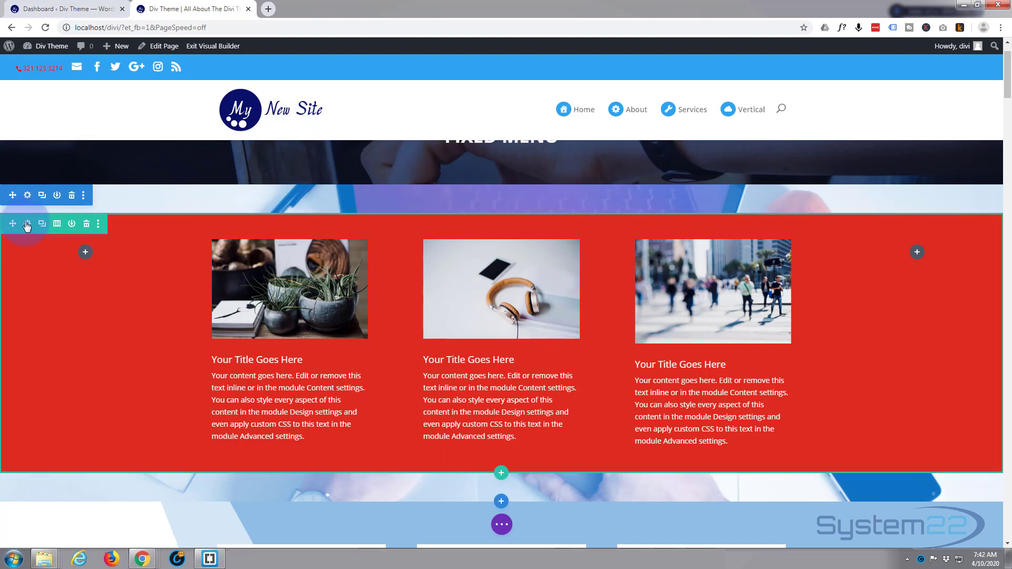
Enable hover options for the blurb row's opacity filter and set its desktop opacity to 0%
left_click(27, 229)
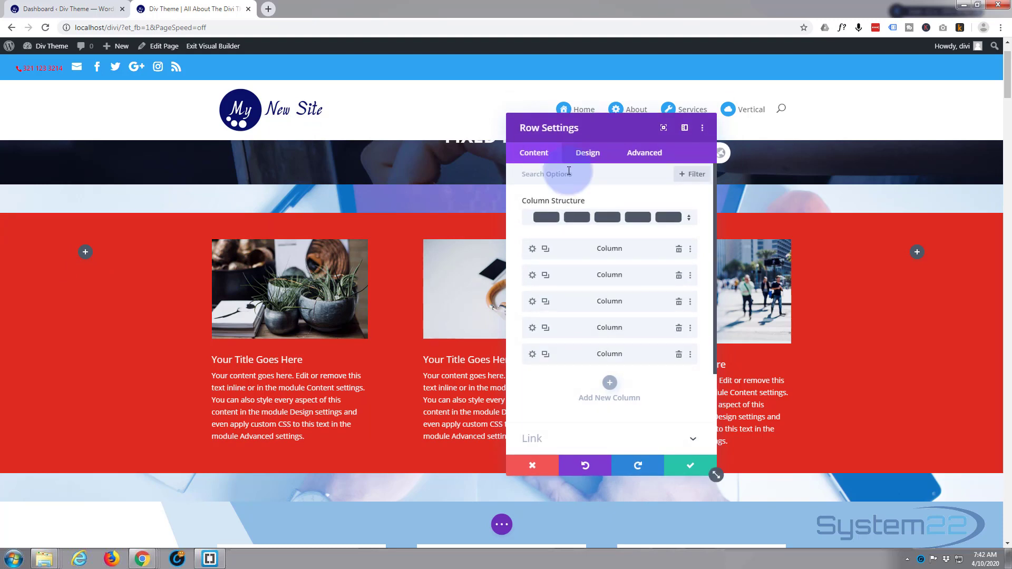
left_click(594, 155)
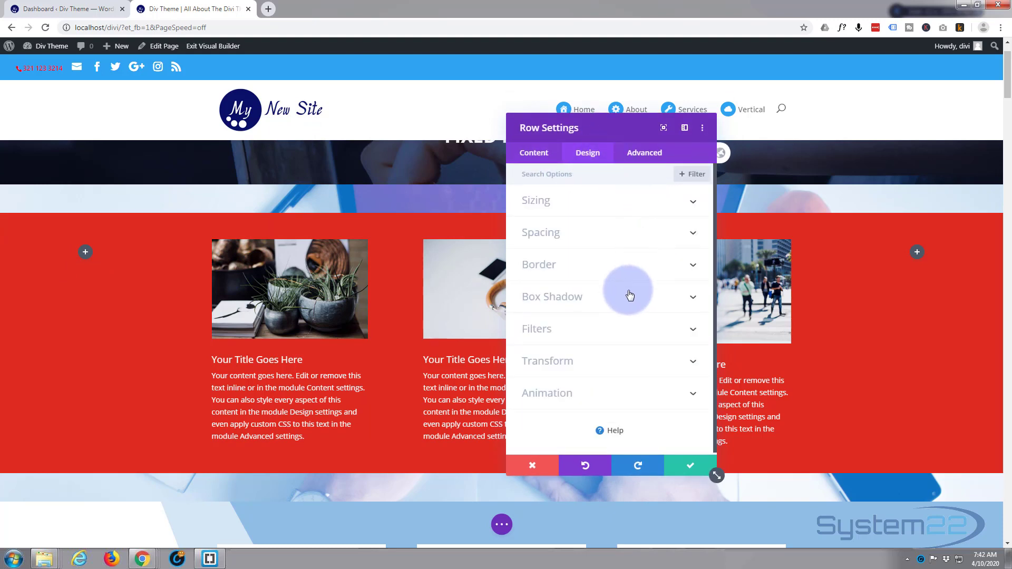
left_click(622, 333)
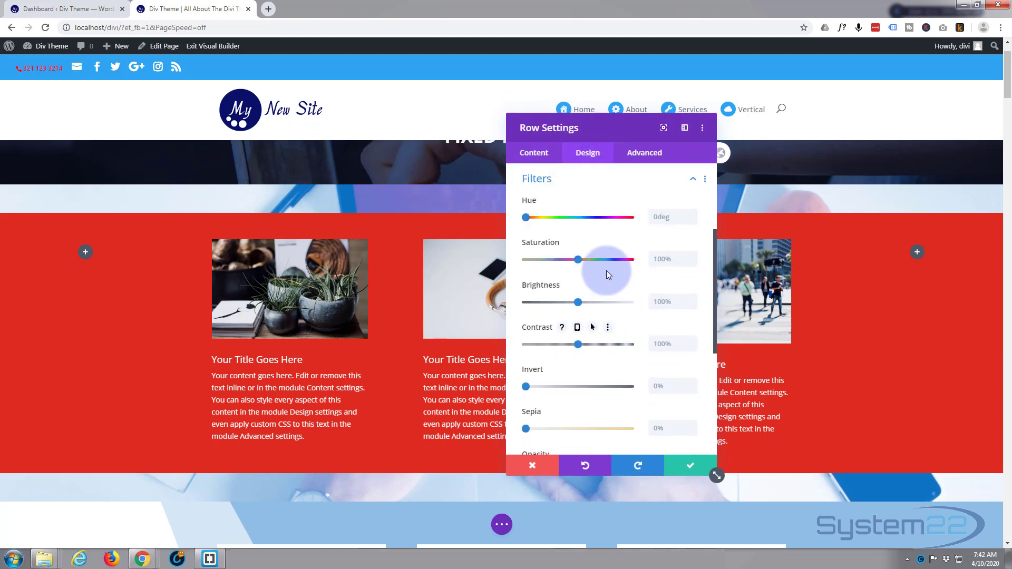
scroll(596, 246, "down", 2)
scroll(596, 242, "down", 2)
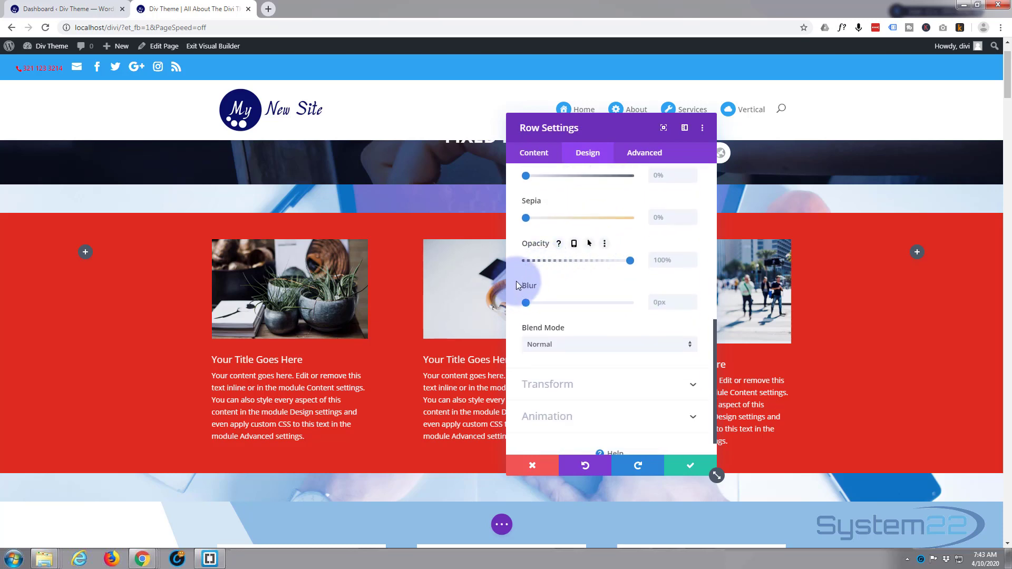
left_click(590, 244)
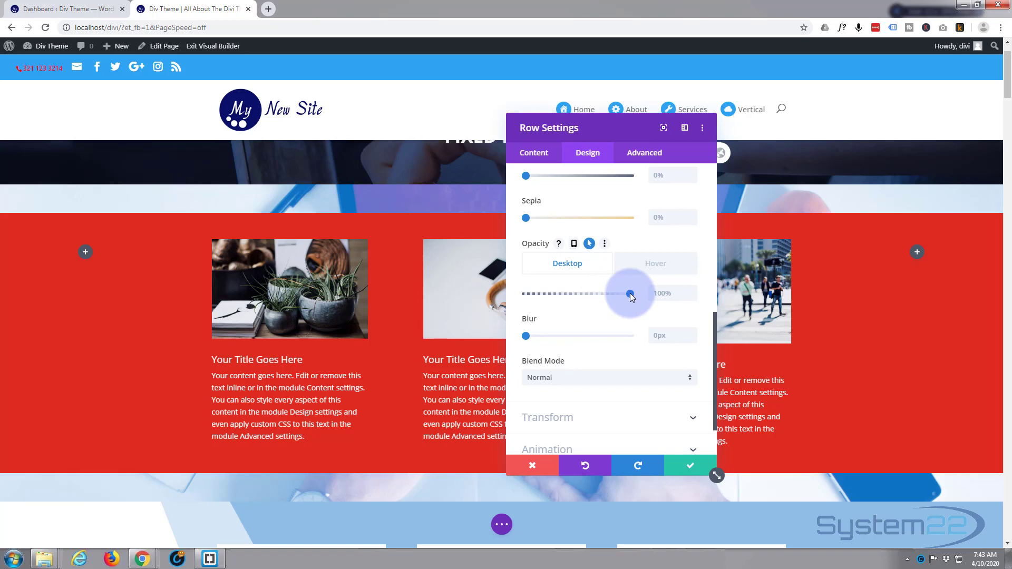
left_click_drag(631, 293, 502, 299)
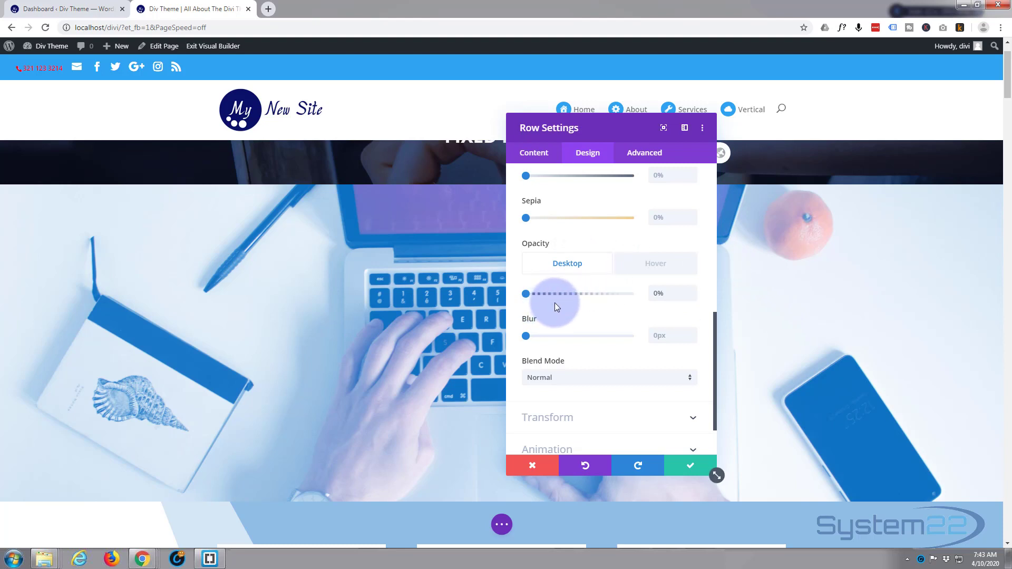
Set the row's hover opacity to 100%, compare the desktop and hover states, and save the row
left_click(661, 267)
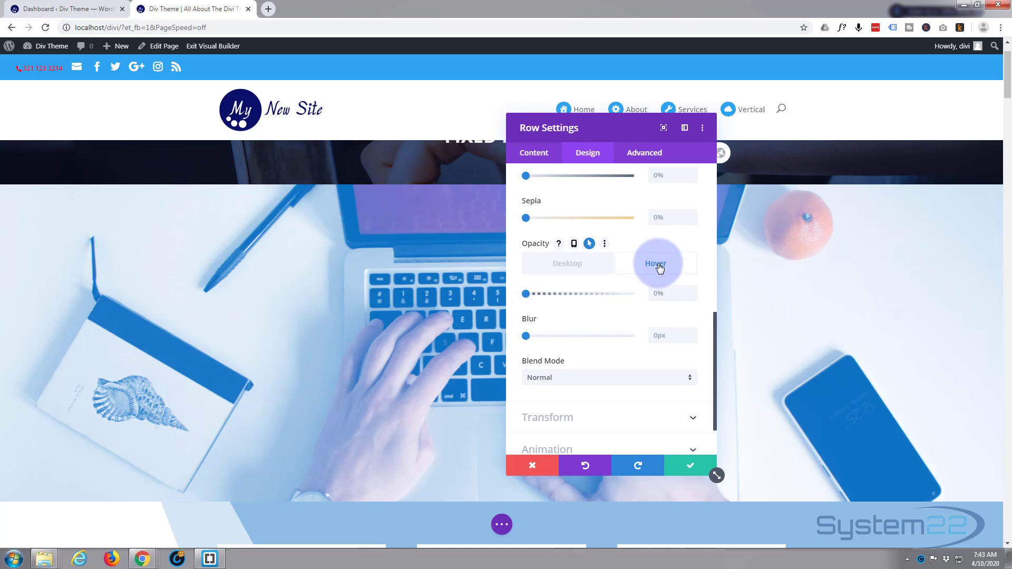
left_click_drag(526, 294, 652, 297)
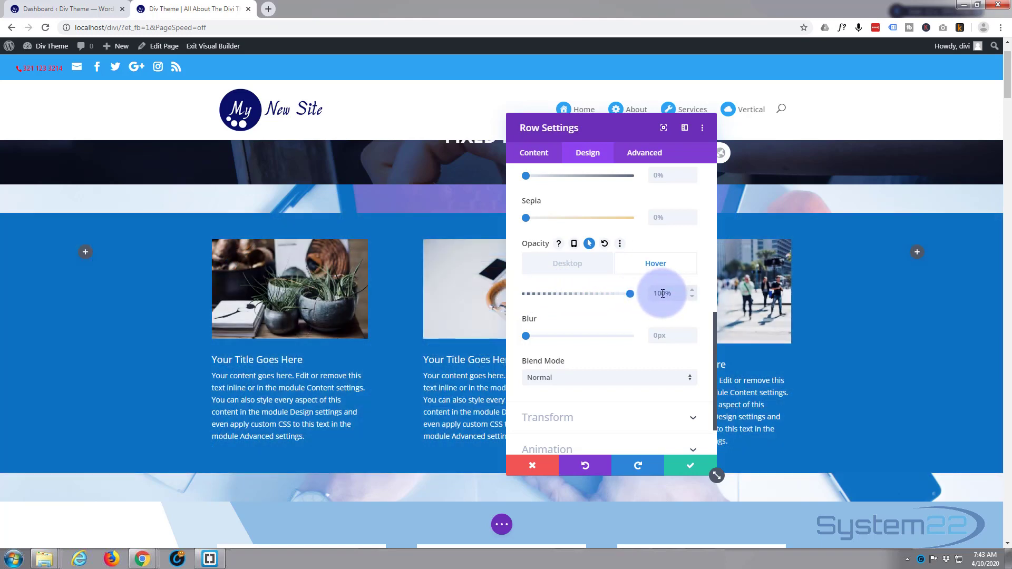
left_click(569, 265)
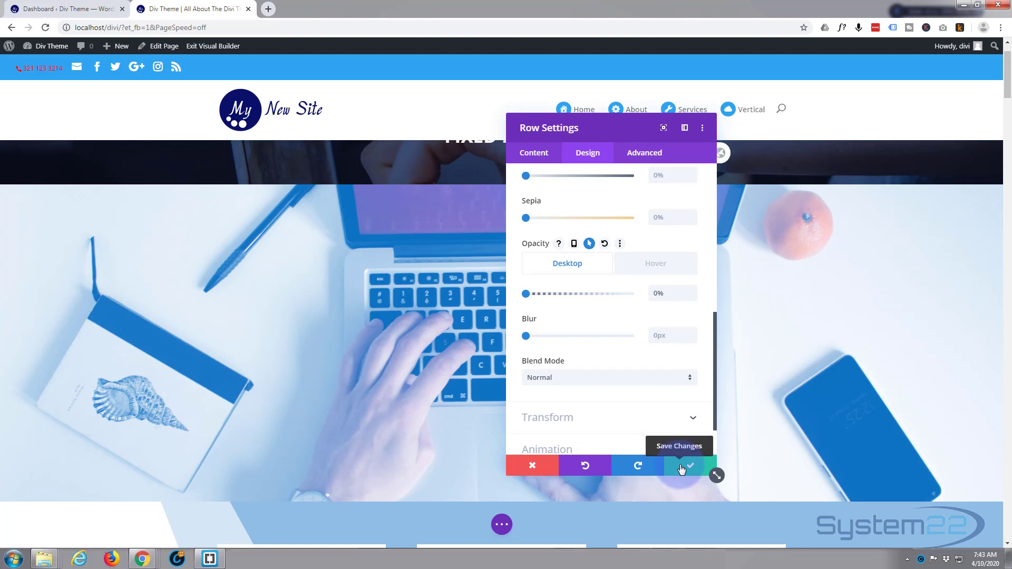
left_click(647, 269)
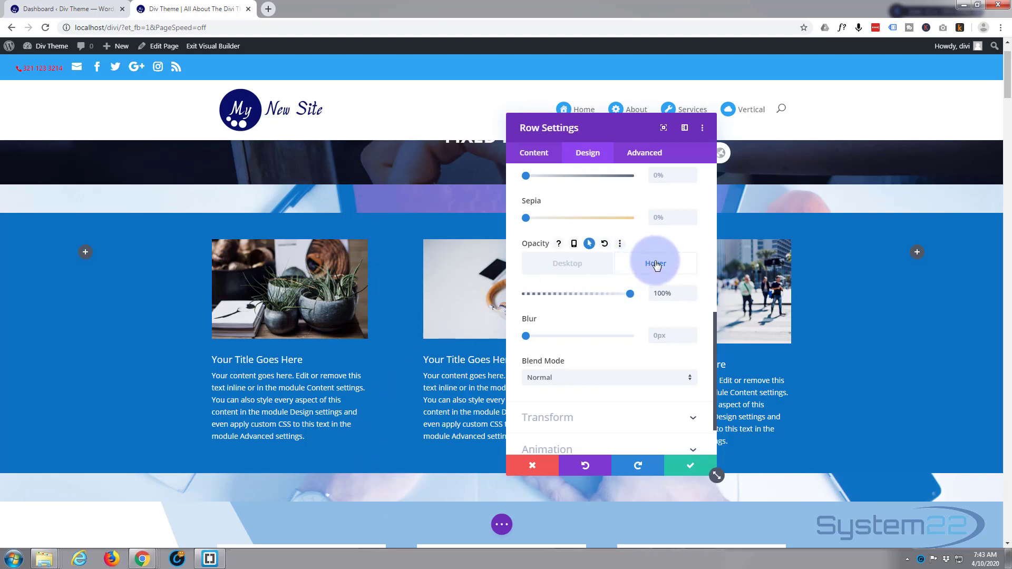
left_click(588, 263)
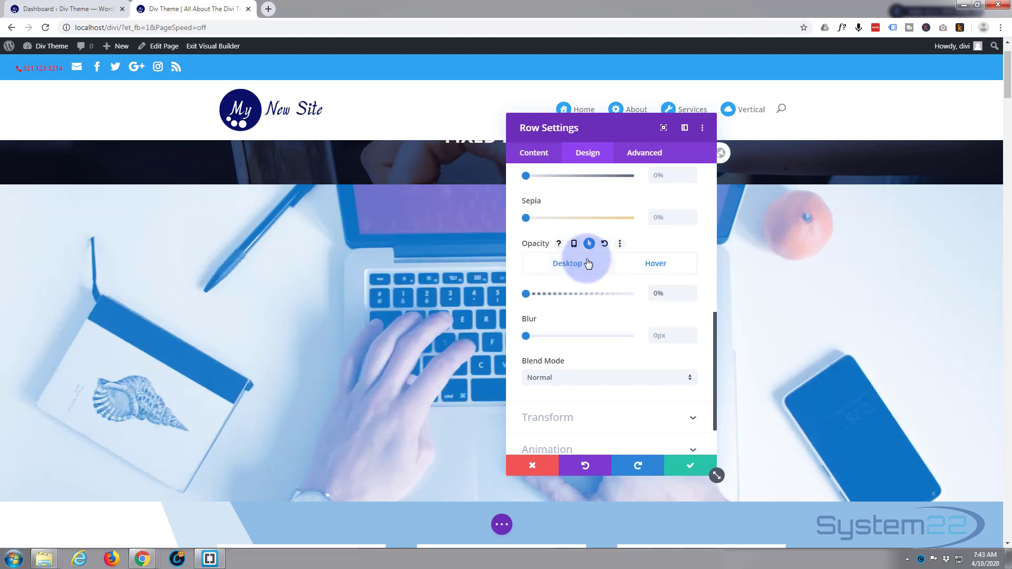
left_click(683, 468)
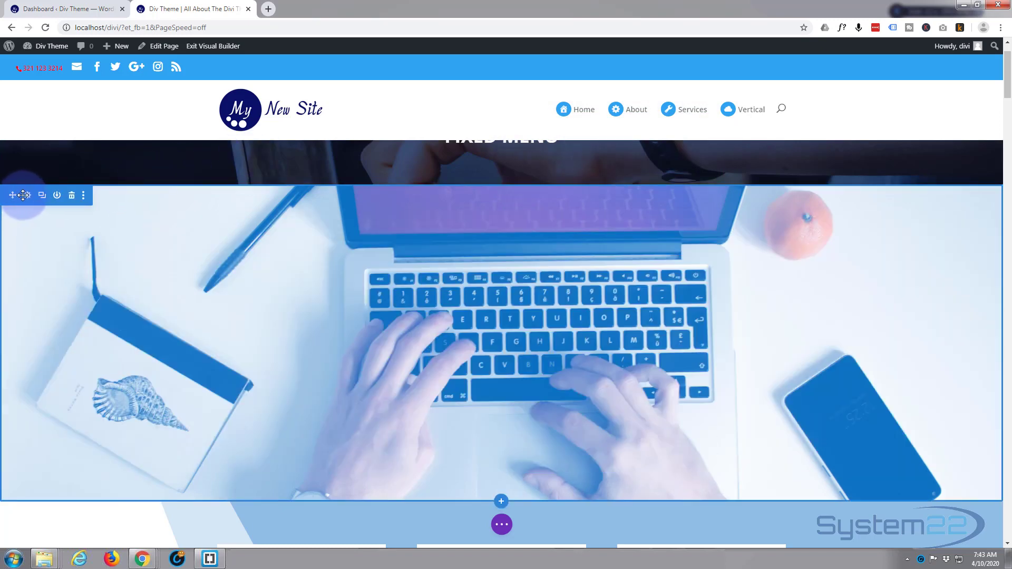
Set the section's top and bottom padding to 0px and save the section settings
left_click(28, 196)
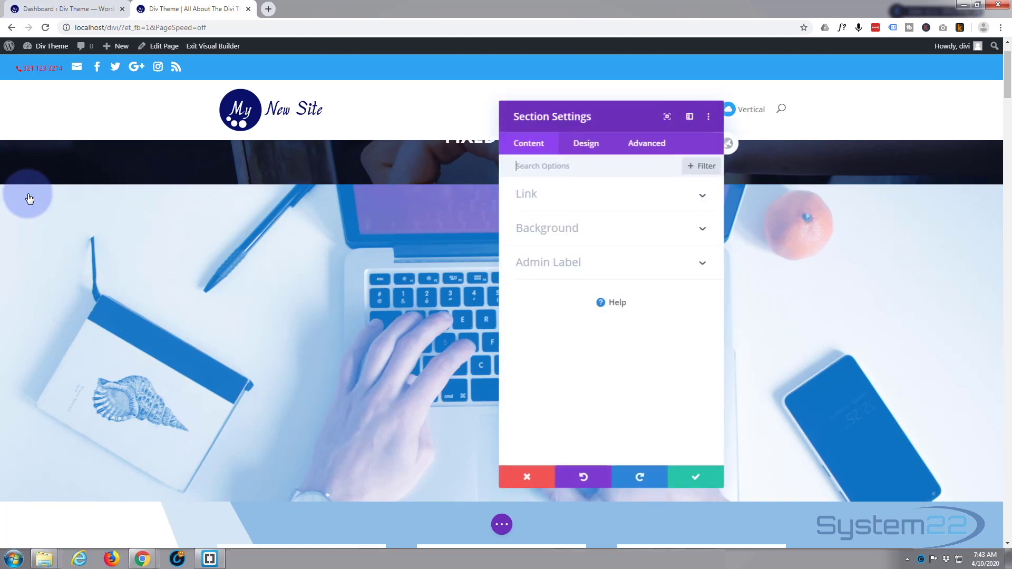
left_click(591, 154)
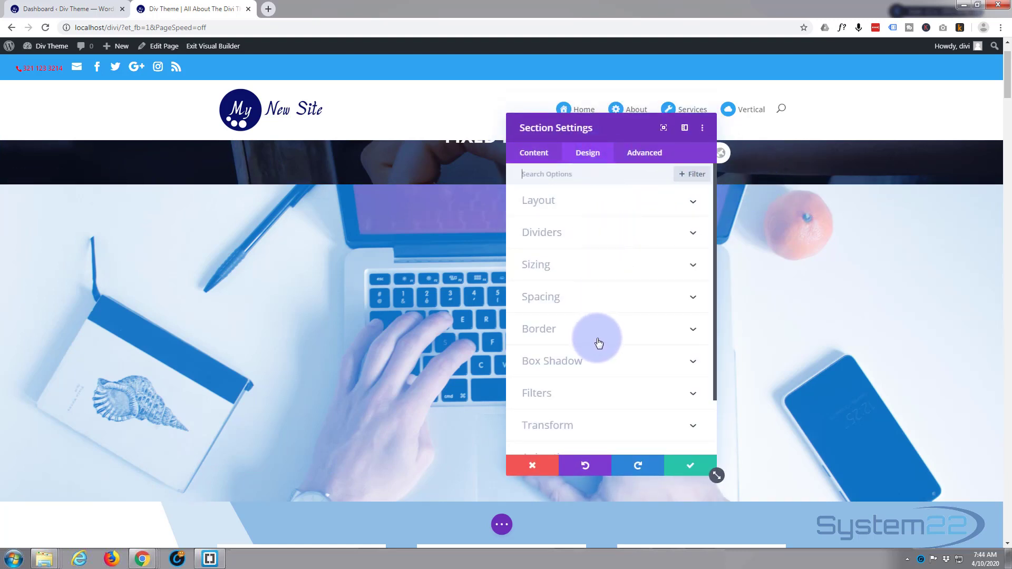
left_click(594, 298)
left_click(540, 268)
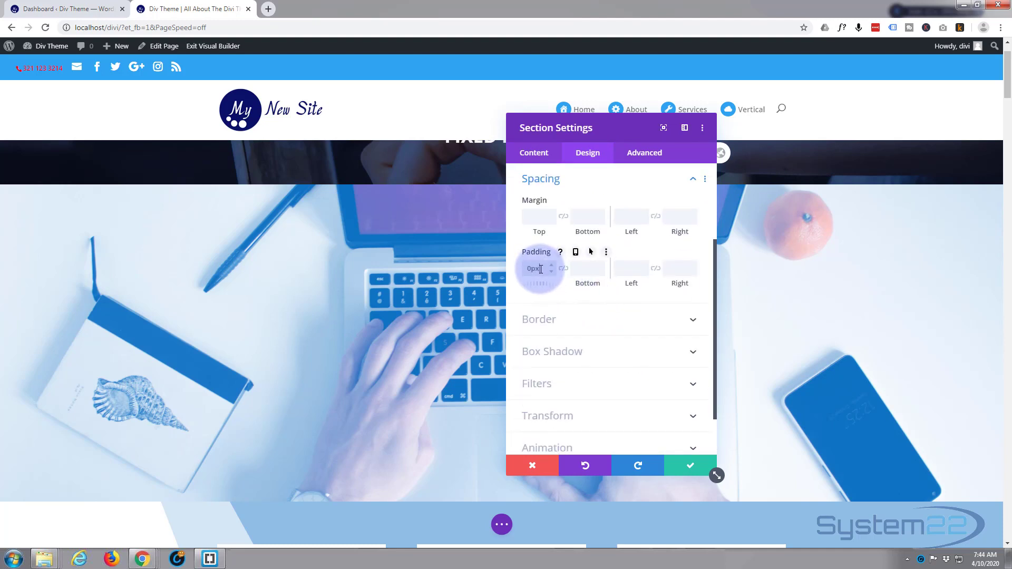
type("0px")
left_click(589, 268)
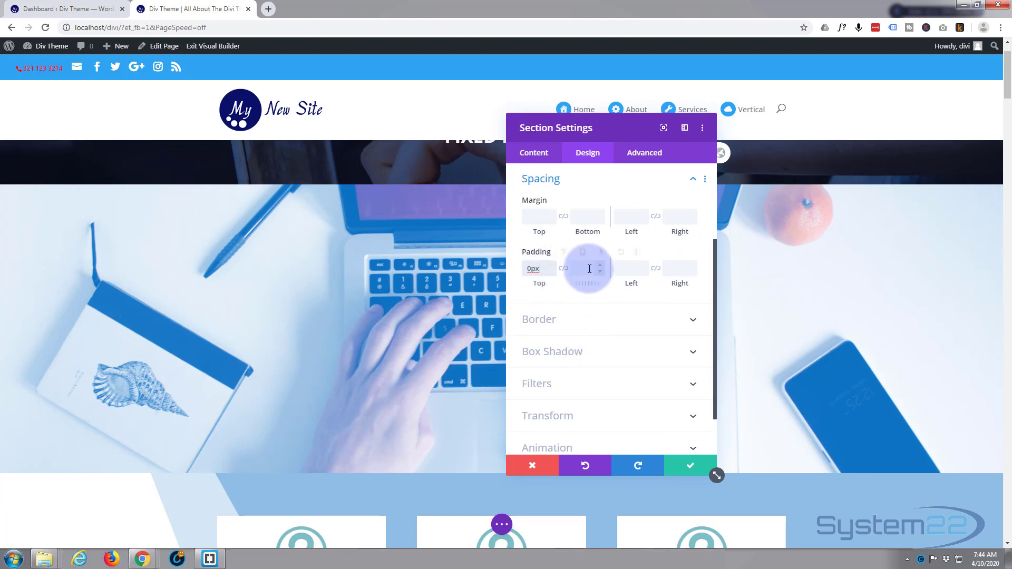
left_click(642, 271)
type("0px")
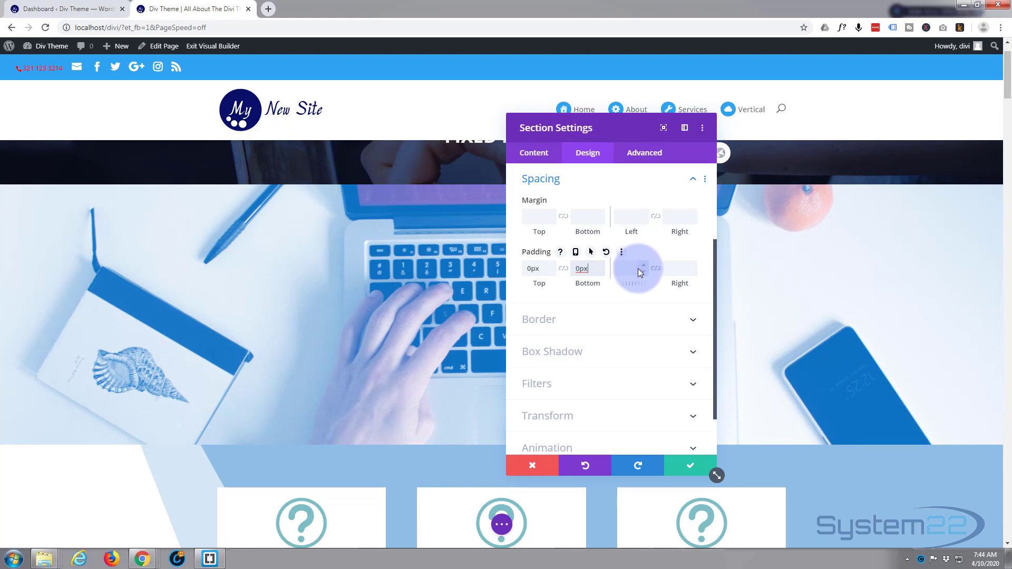
left_click(634, 269)
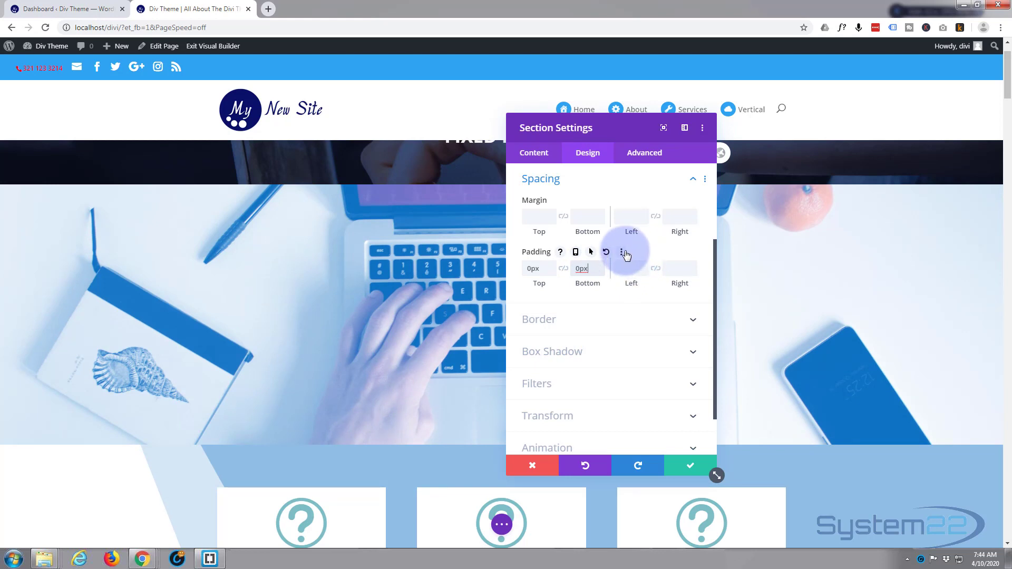
left_click(684, 467)
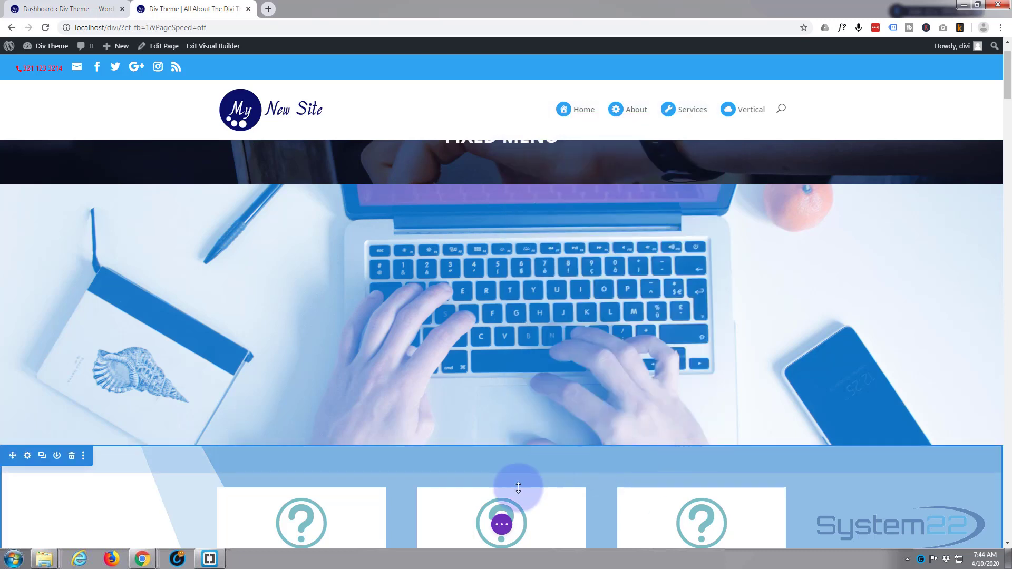
Save the page and exit the Visual Builder
left_click(502, 525)
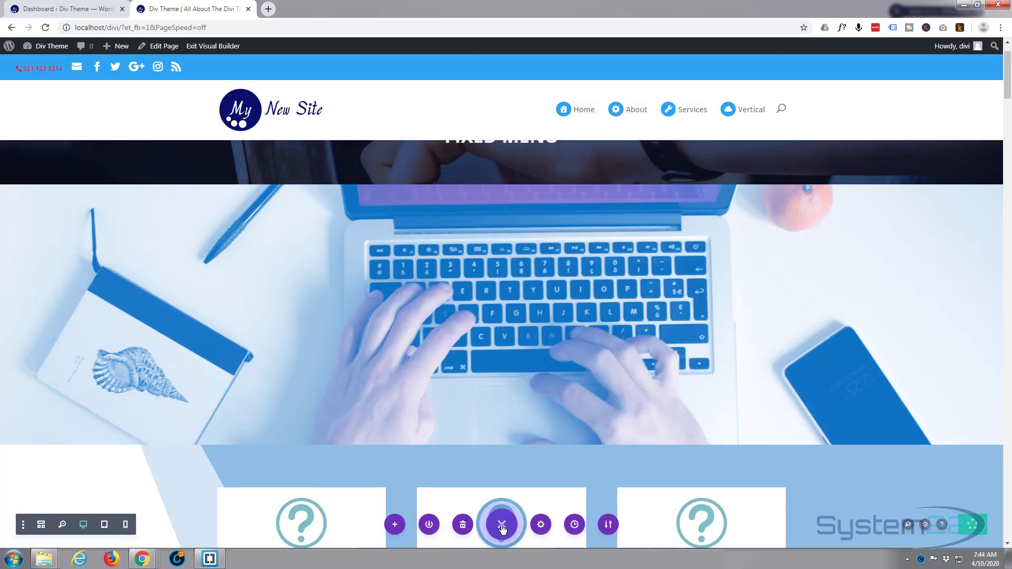
left_click(972, 522)
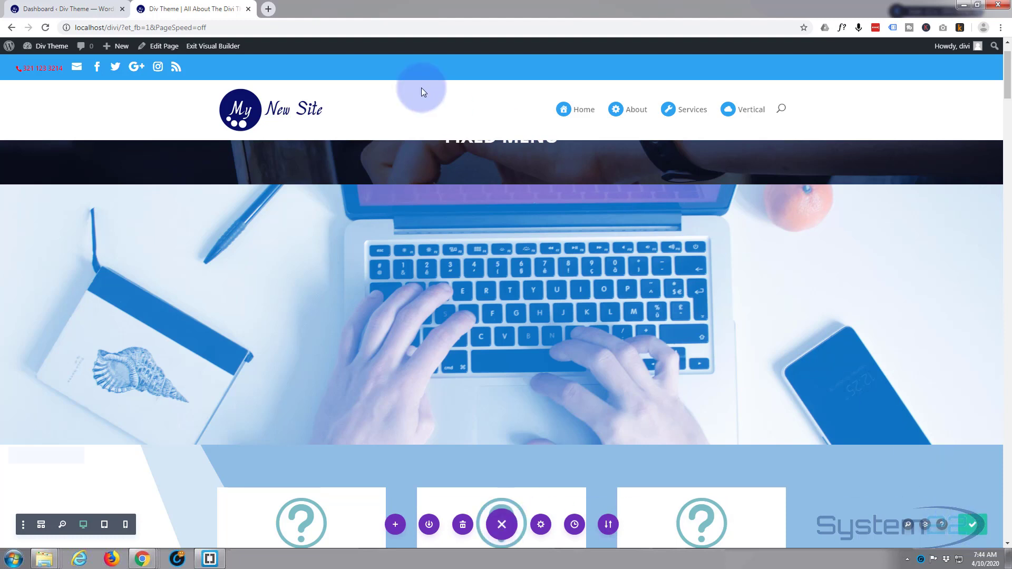
left_click(200, 46)
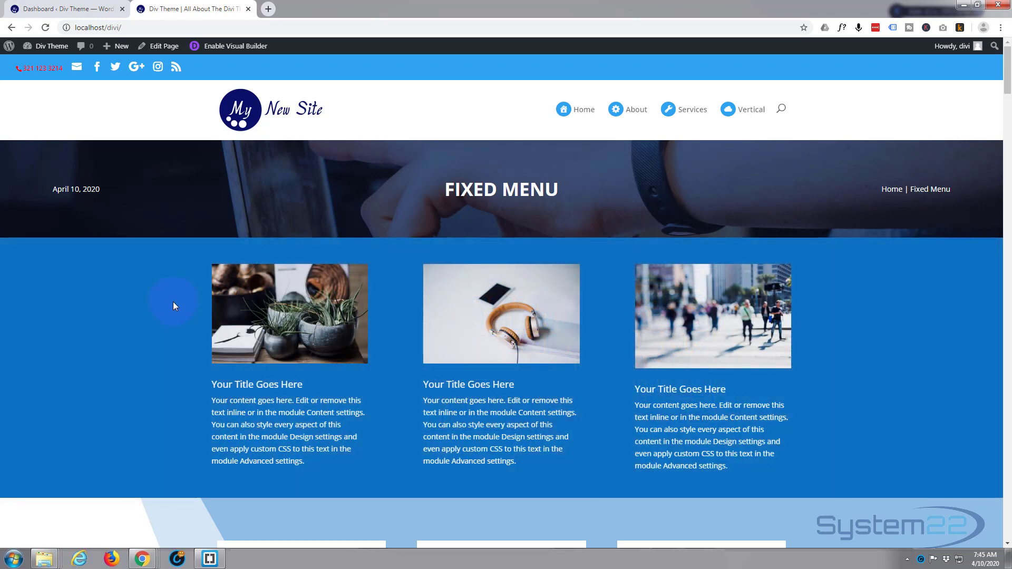
Check on the live page how the blurb row reveals over the laptop photo section on hover
scroll(143, 350, "down", 1)
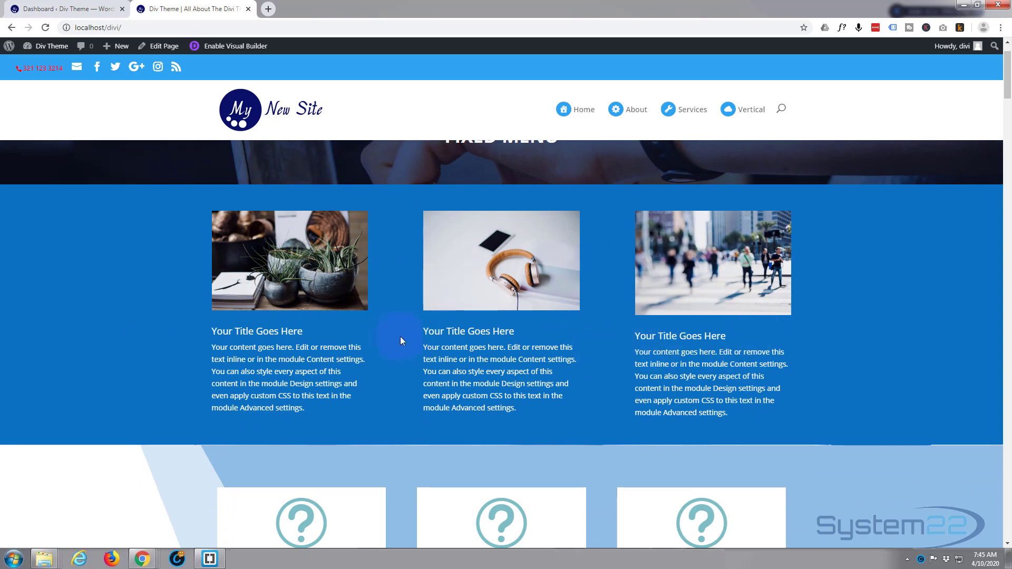
scroll(173, 341, "down", 2)
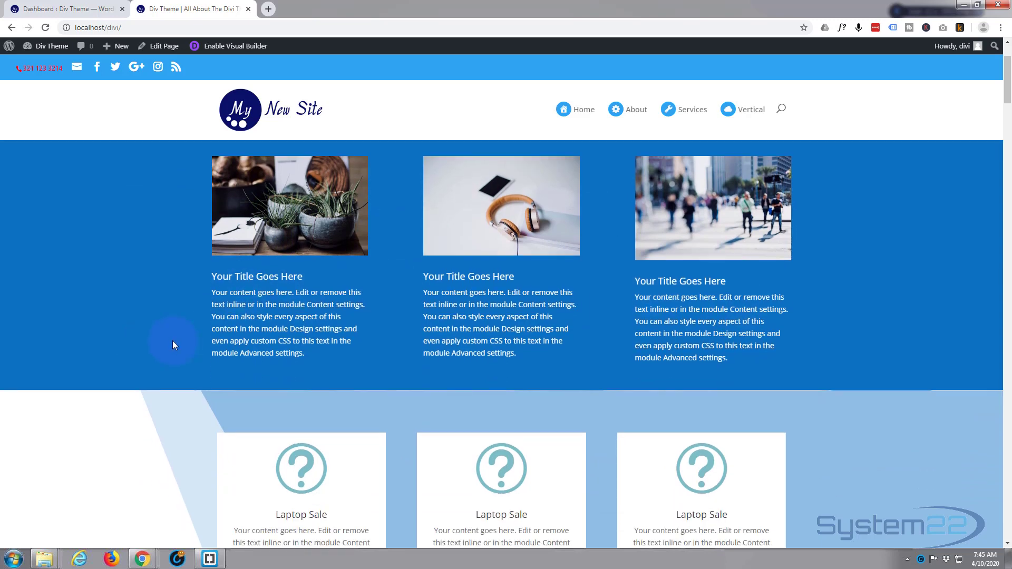
scroll(134, 412, "down", 4)
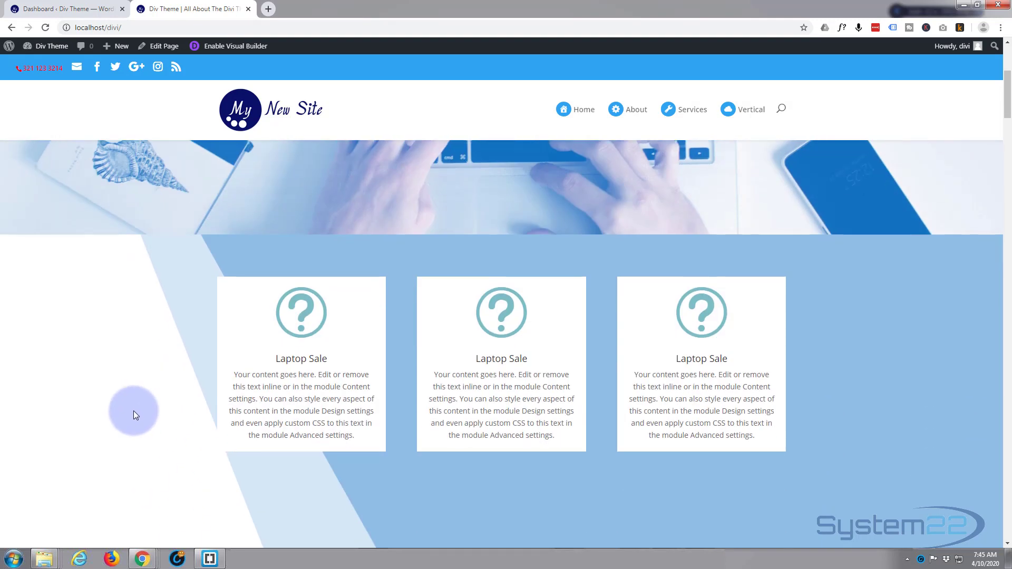
scroll(132, 410, "up", 2)
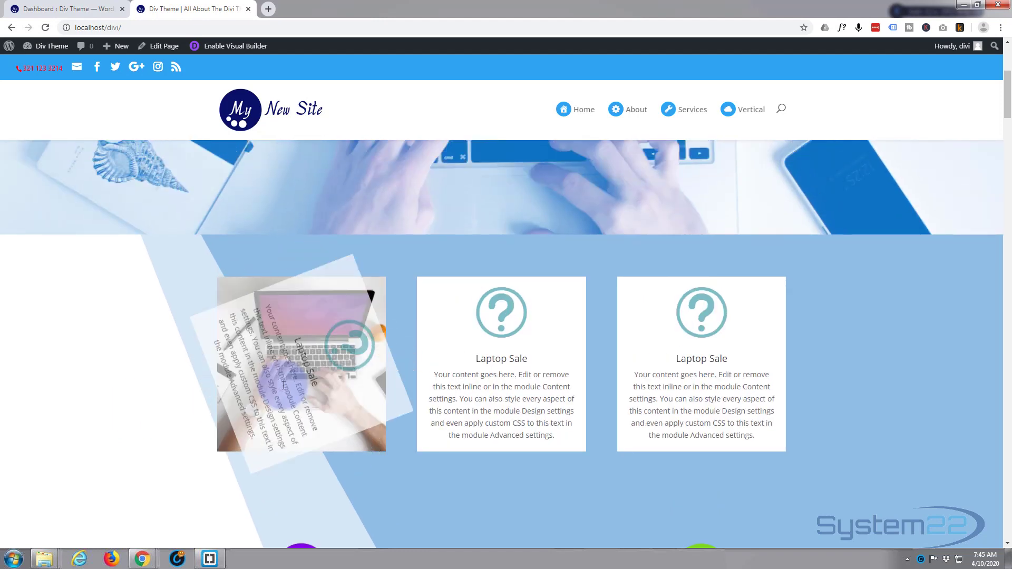
scroll(170, 377, "up", 5)
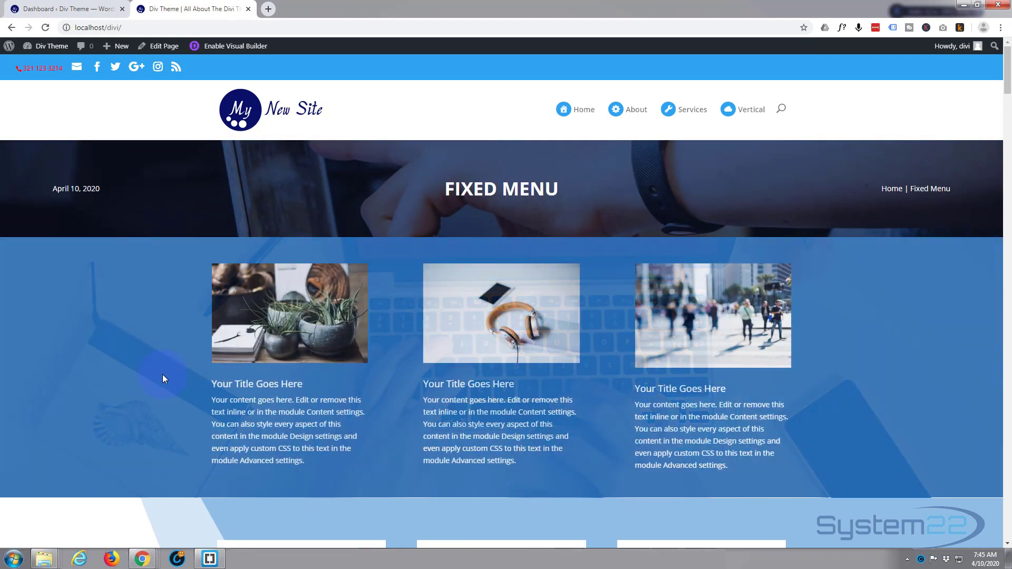